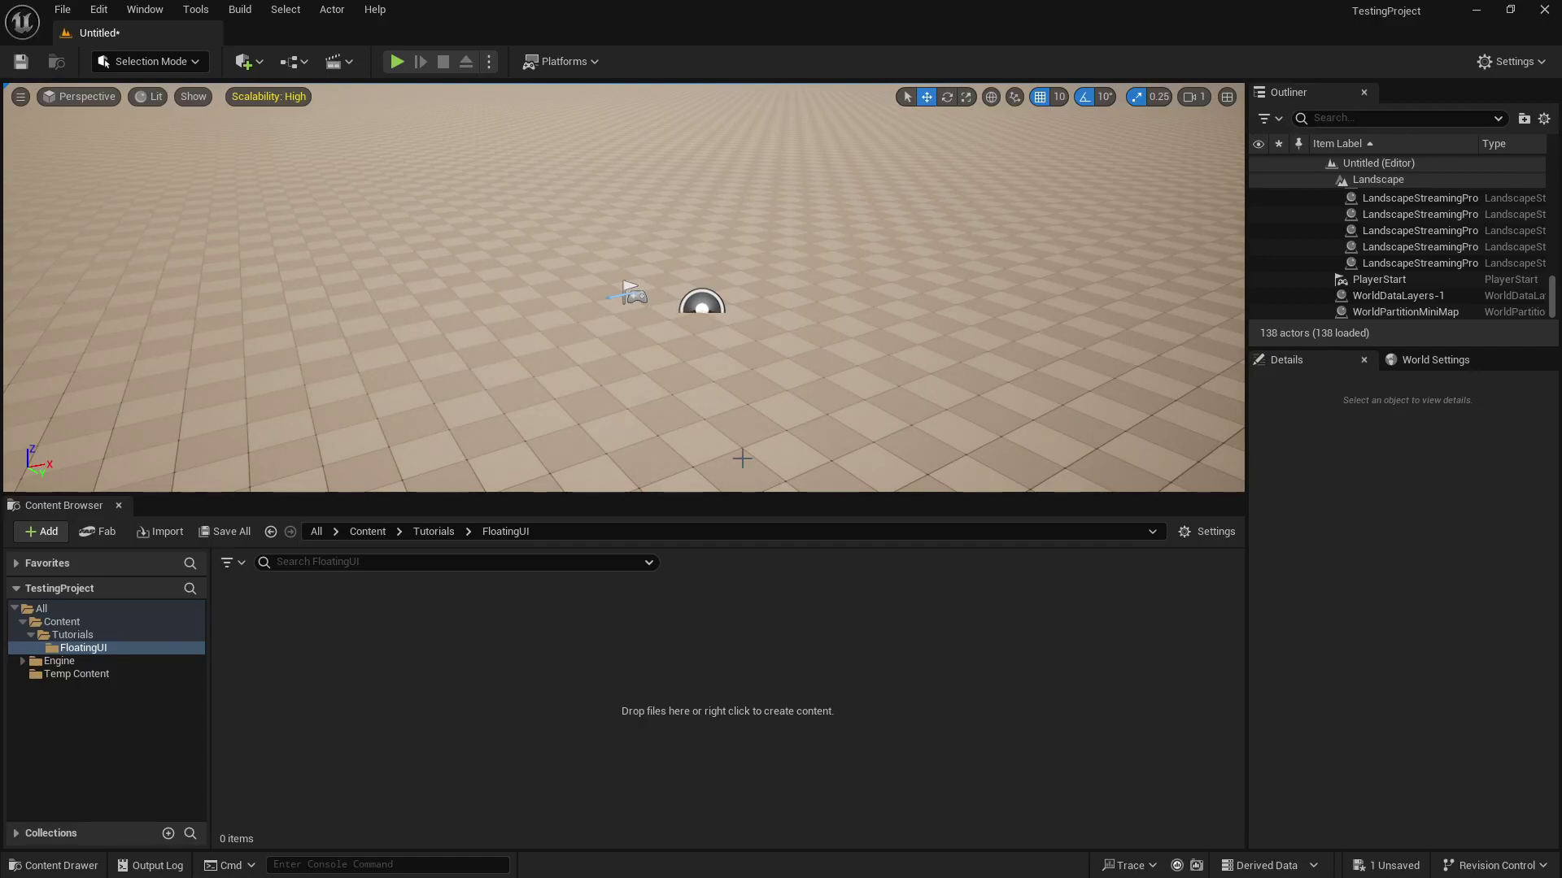
# Step: Create a new User Widget–based Widget Blueprint in the FloatingUI folder
pyautogui.rightClick(475, 614)
pyautogui.moveTo(528, 845)
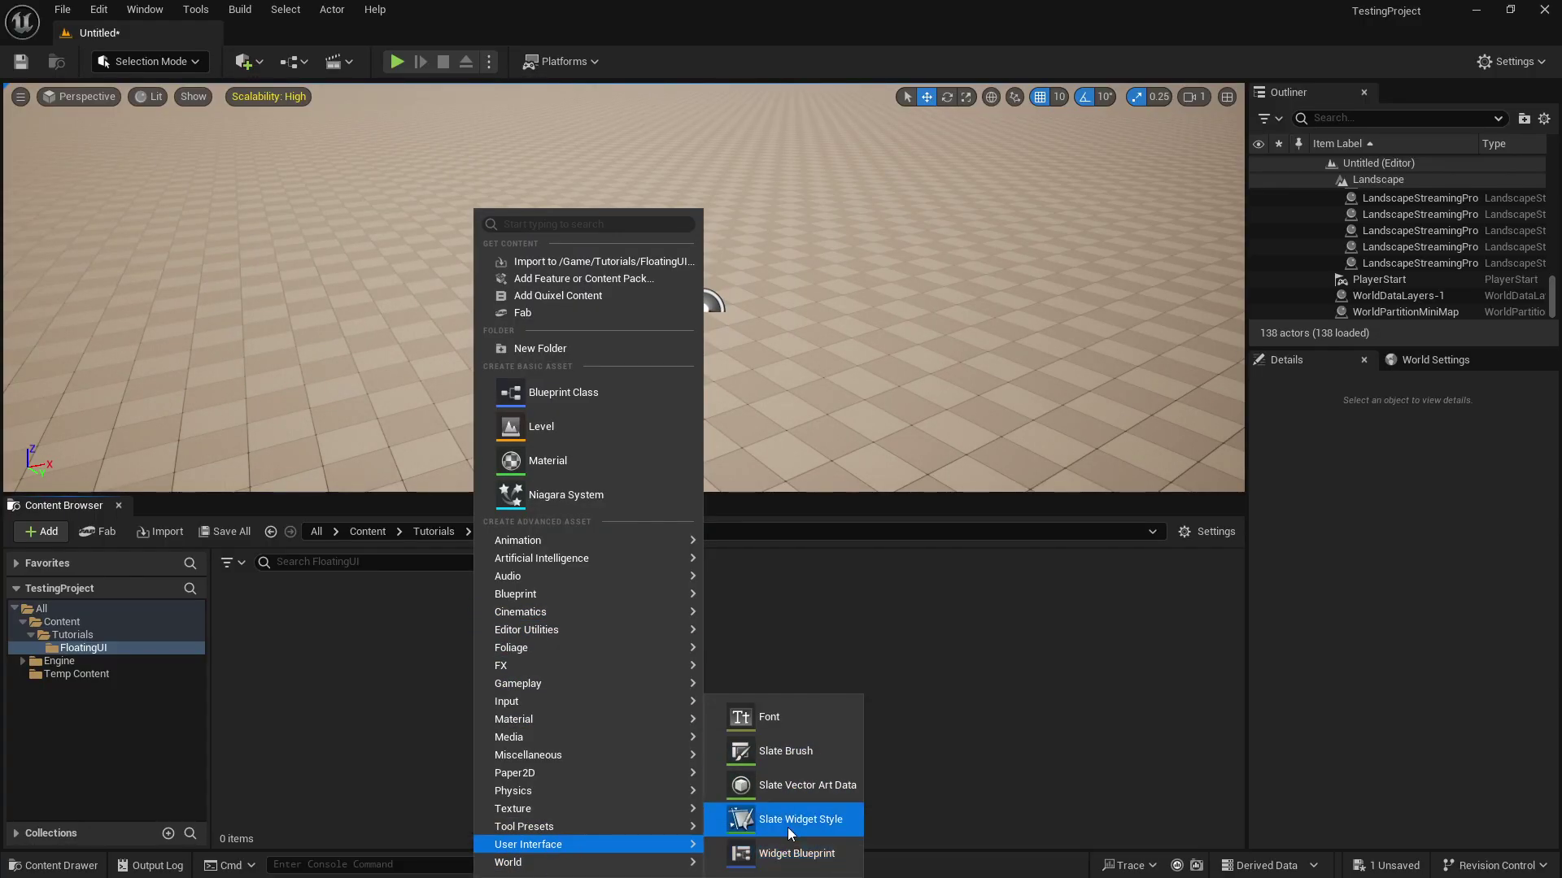
pyautogui.click(787, 853)
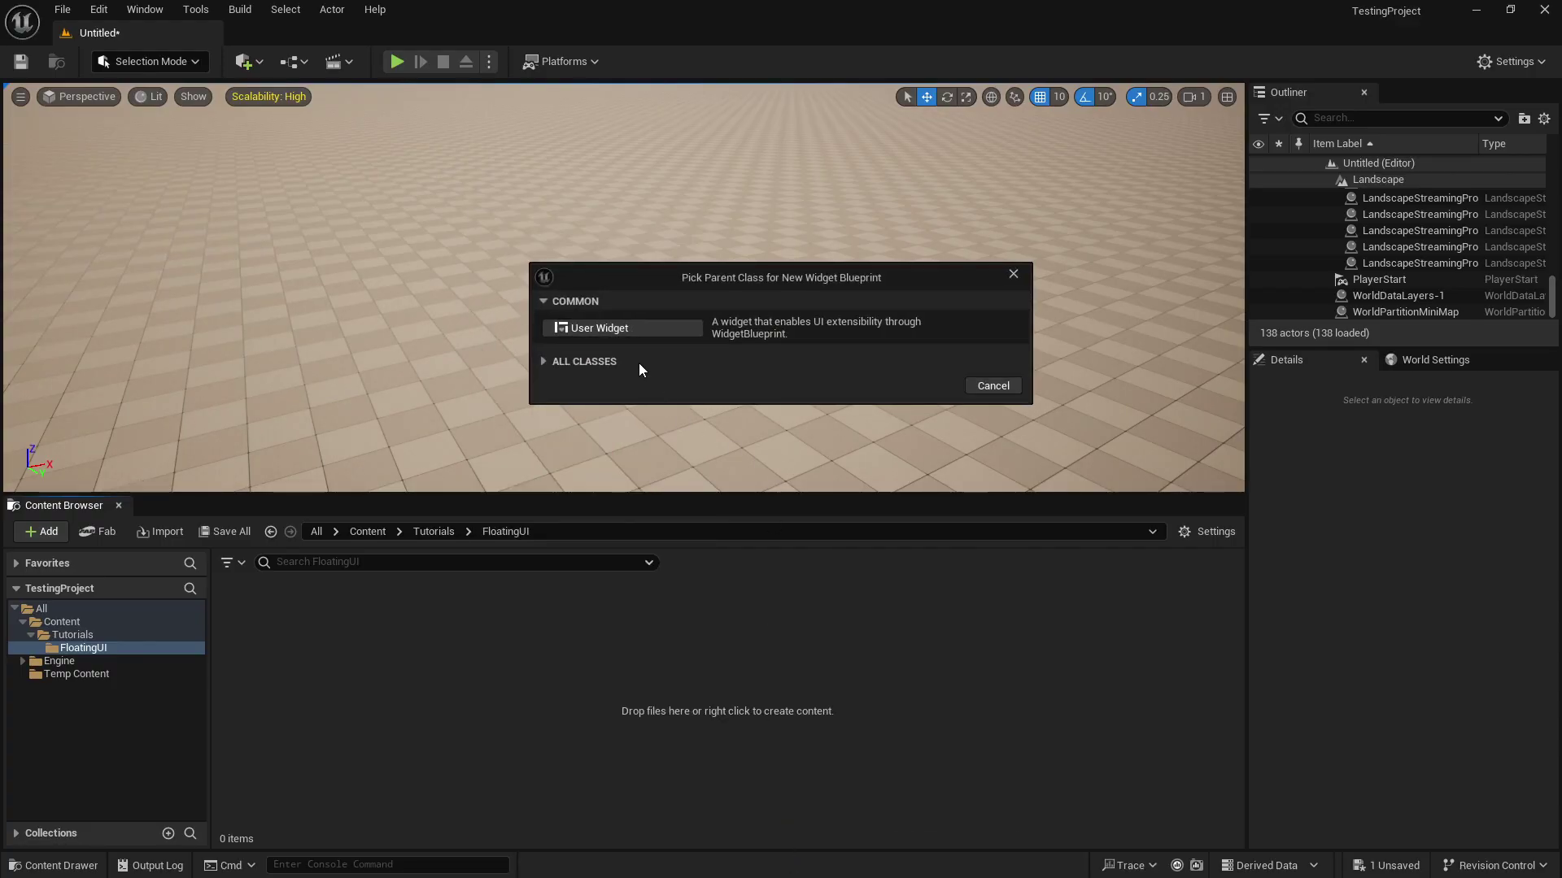
pyautogui.click(637, 330)
pyautogui.write('Floating')
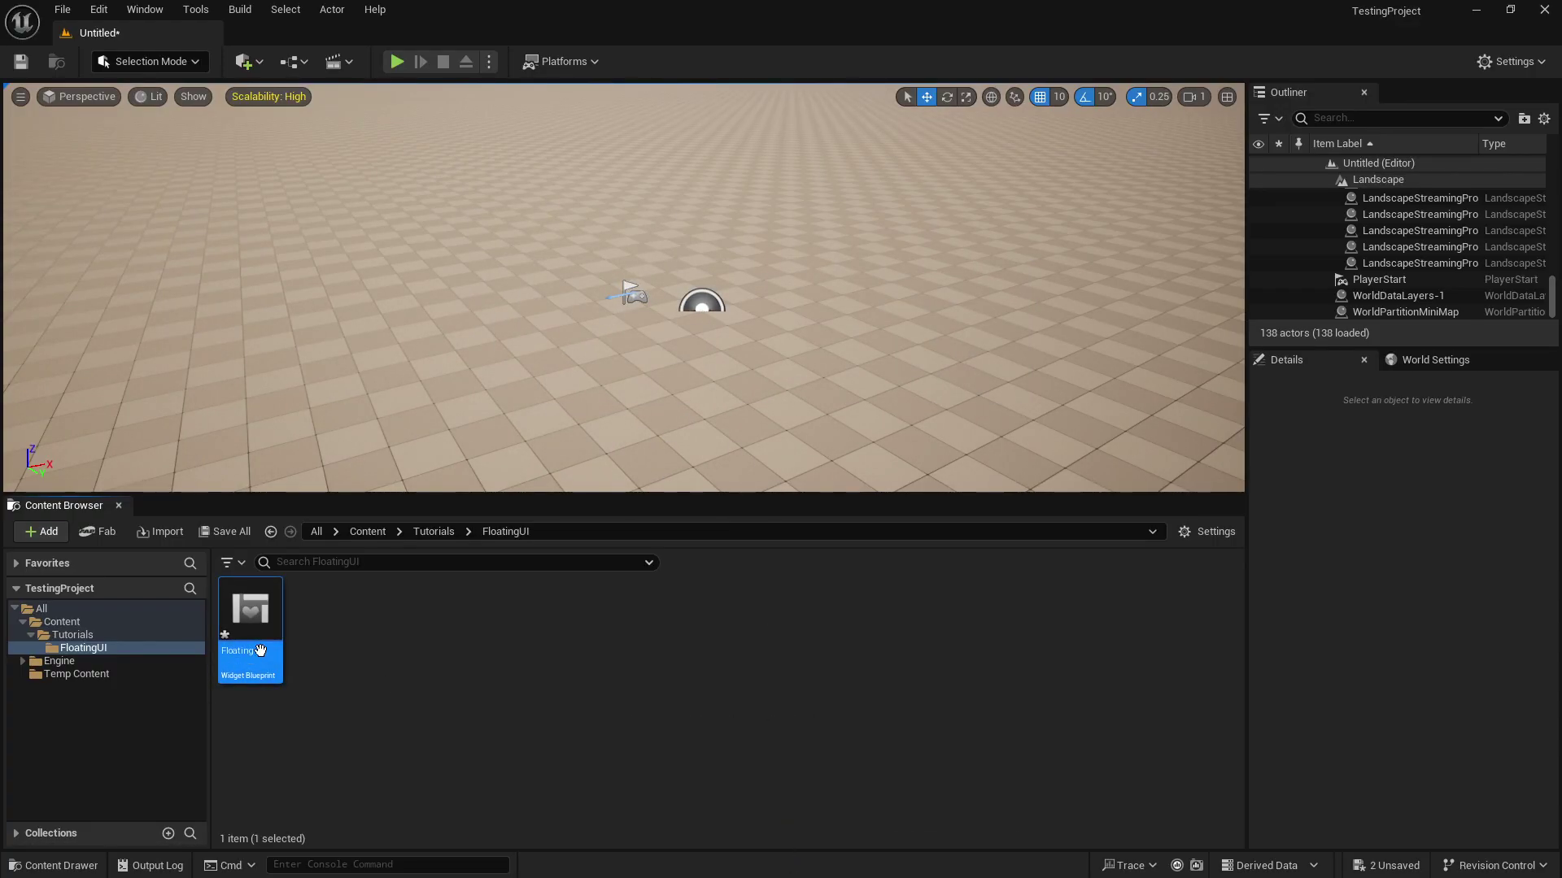
# Step: Open the Floating widget full-screen and add a Canvas Panel as its root
pyautogui.doubleClick(261, 651)
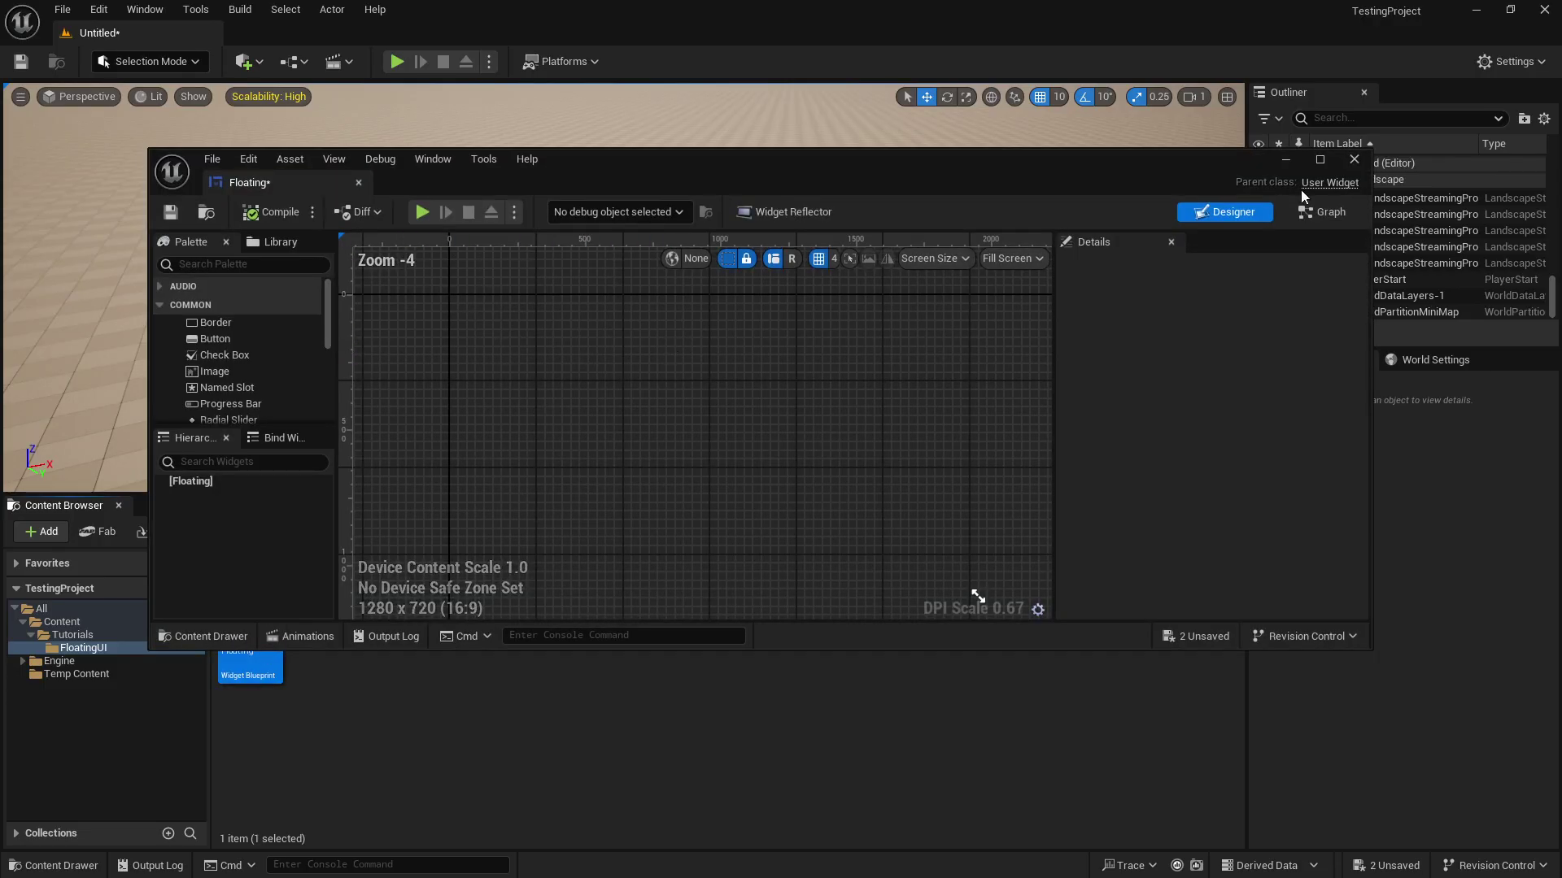
pyautogui.click(1319, 160)
pyautogui.click(122, 114)
pyautogui.write('canv')
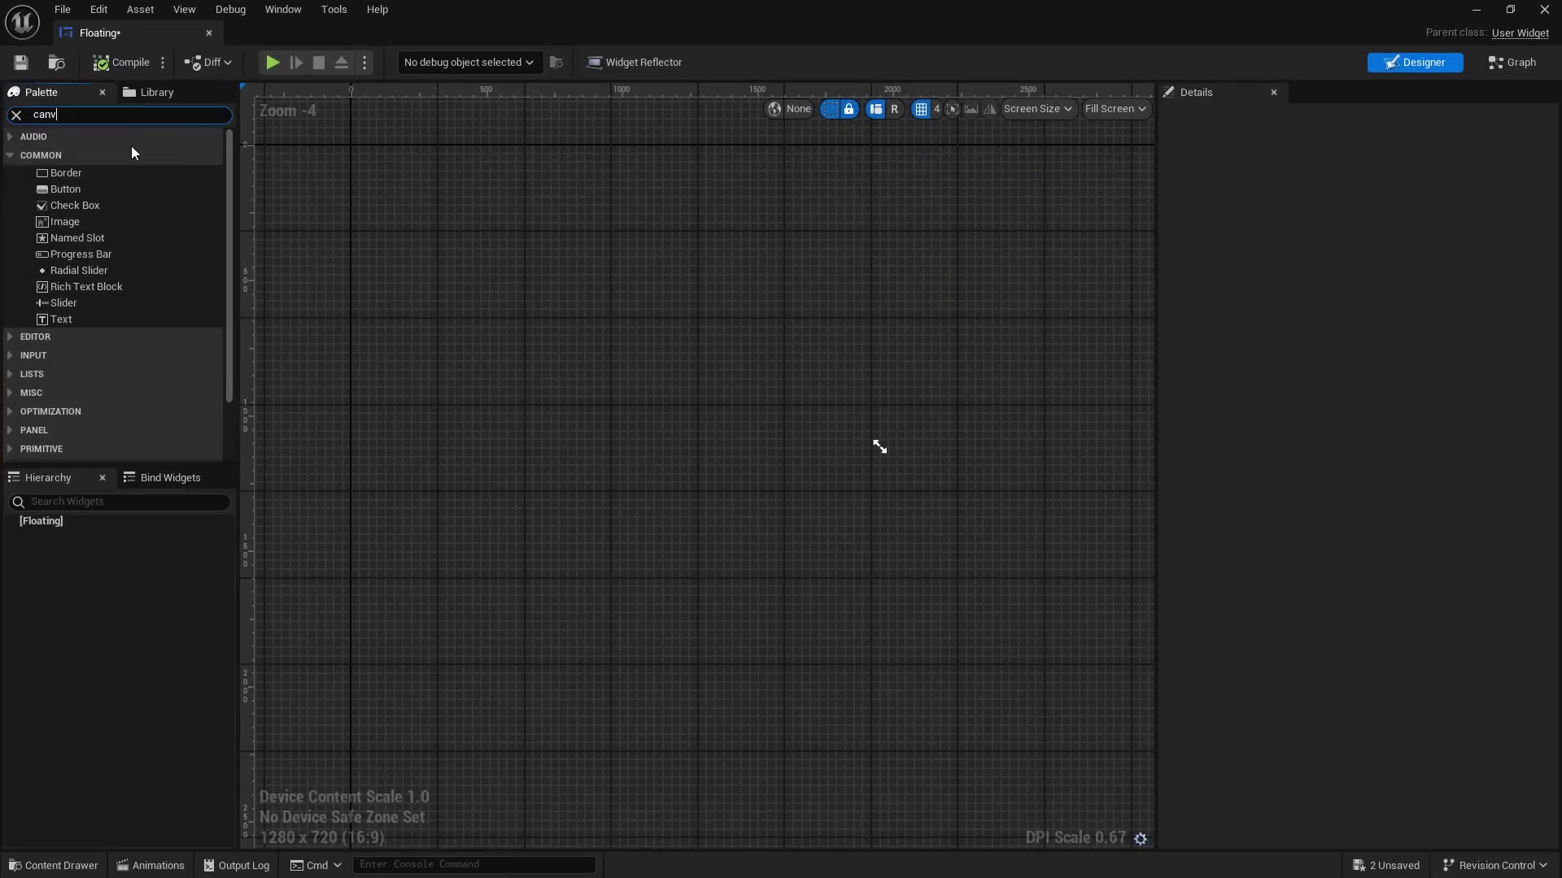
pyautogui.click(130, 154)
pyautogui.moveTo(132, 176); pyautogui.dragTo(39, 522)
pyautogui.click(15, 114)
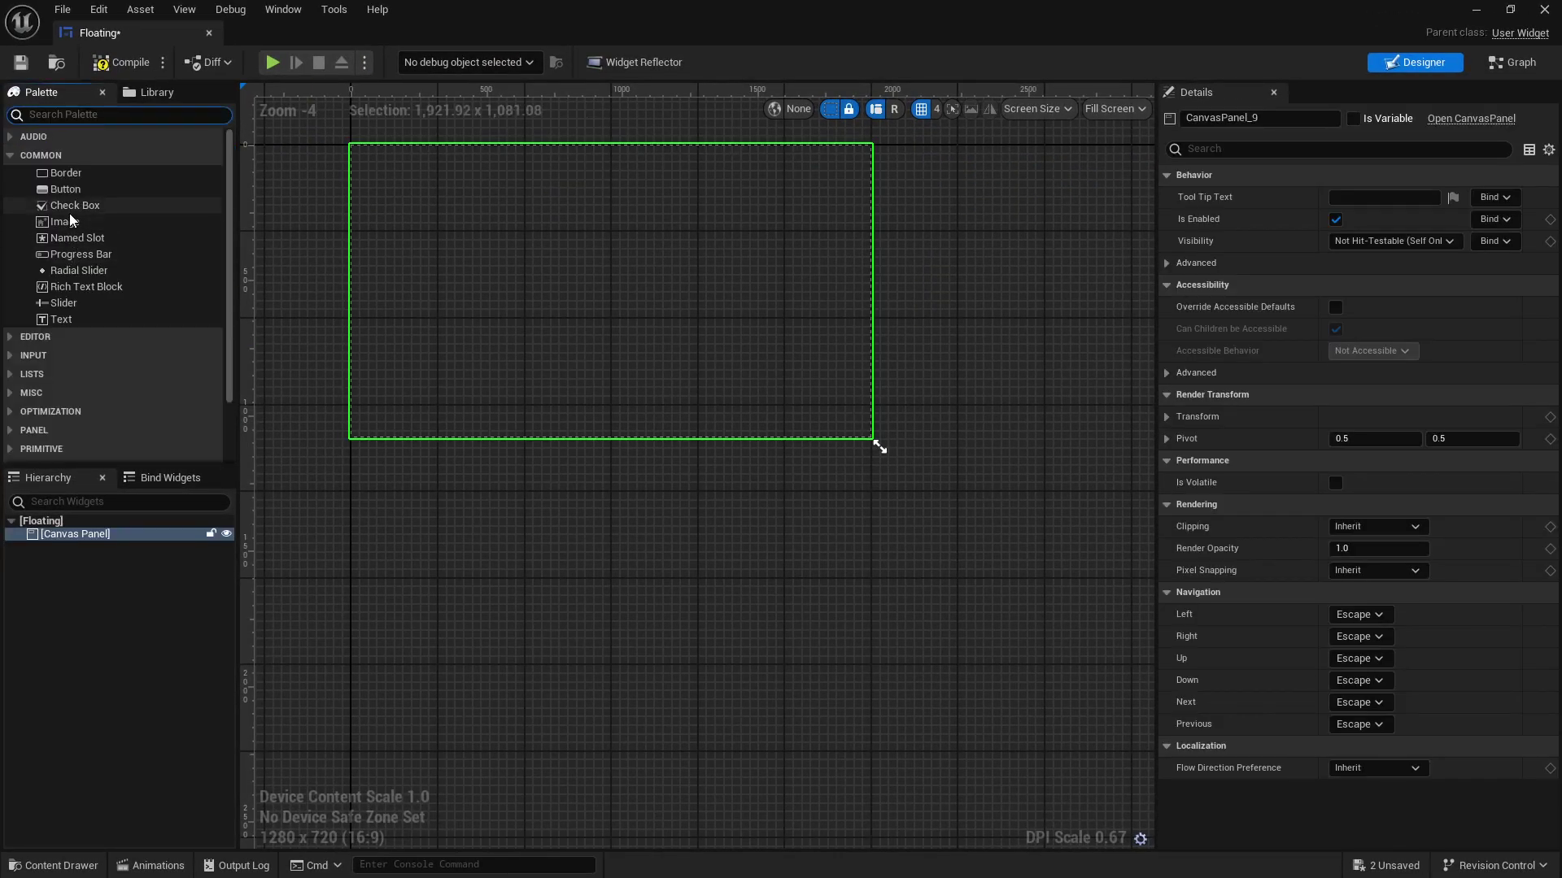
# Step: Add a centre-anchored Image with a black tint at 0.5 alpha
pyautogui.moveTo(637, 240); pyautogui.dragTo(639, 242)
pyautogui.scroll(-2, 1376, 367)
pyautogui.click(1377, 192)
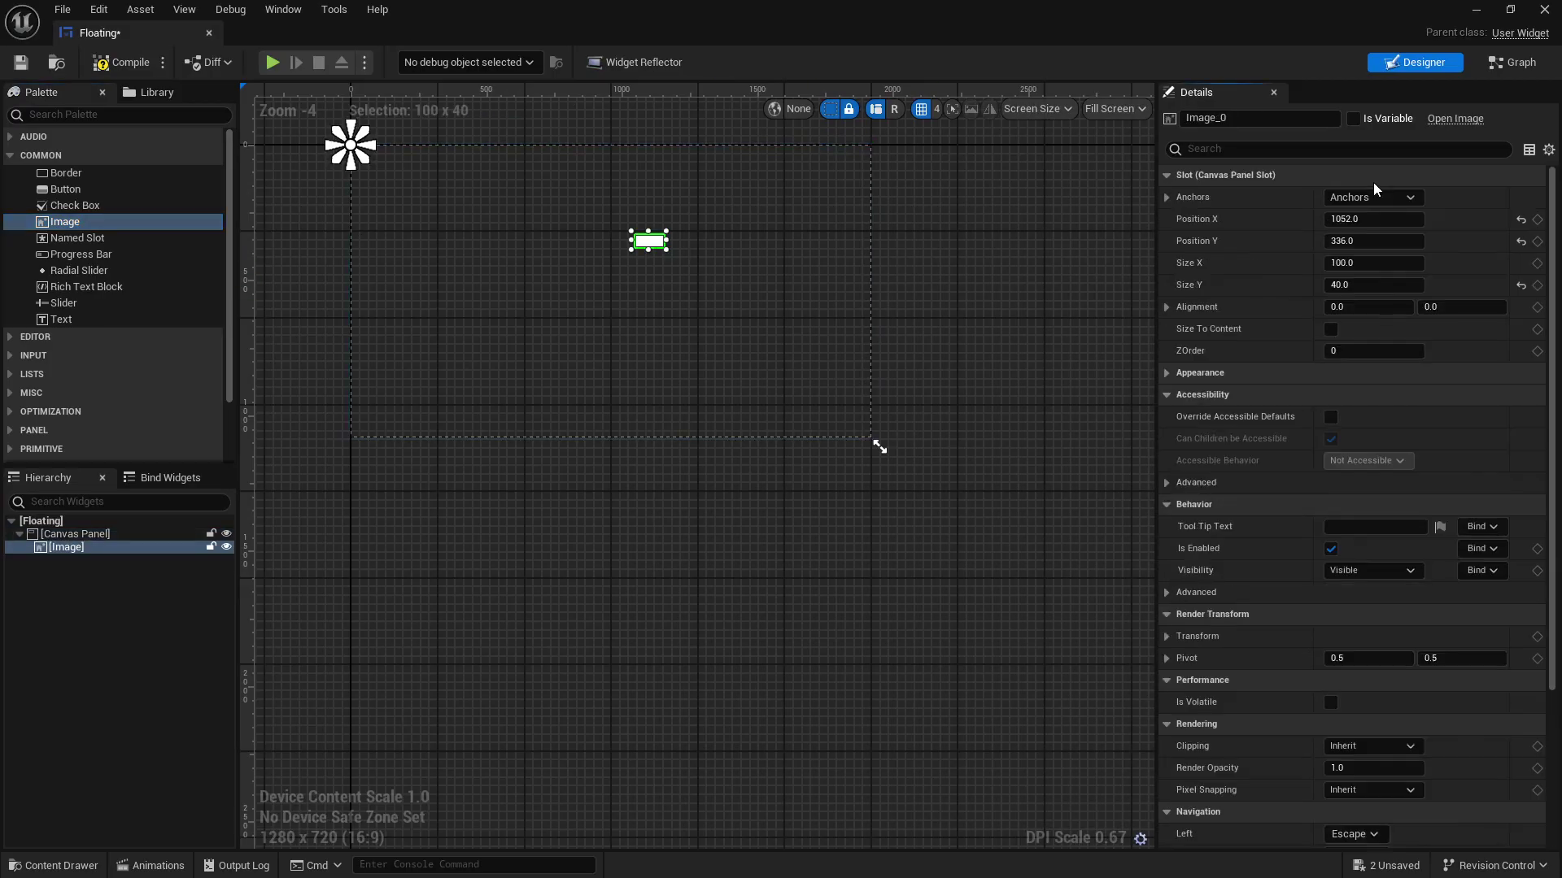
pyautogui.click(1397, 293)
pyautogui.click(1210, 372)
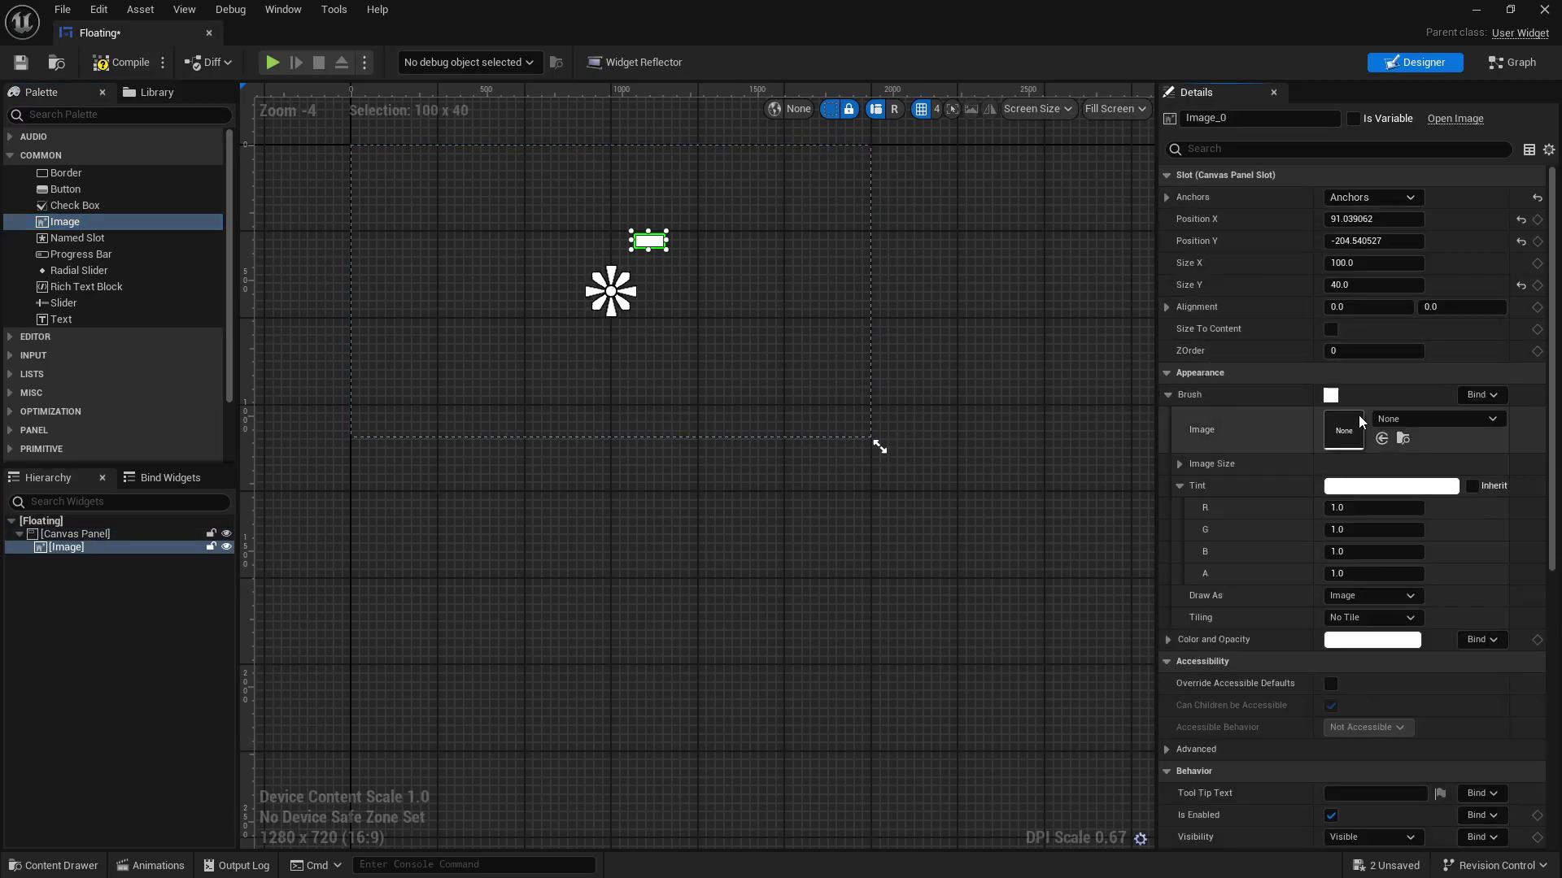
pyautogui.click(1376, 505)
pyautogui.write('0.')
pyautogui.write('0')
pyautogui.click(1370, 551)
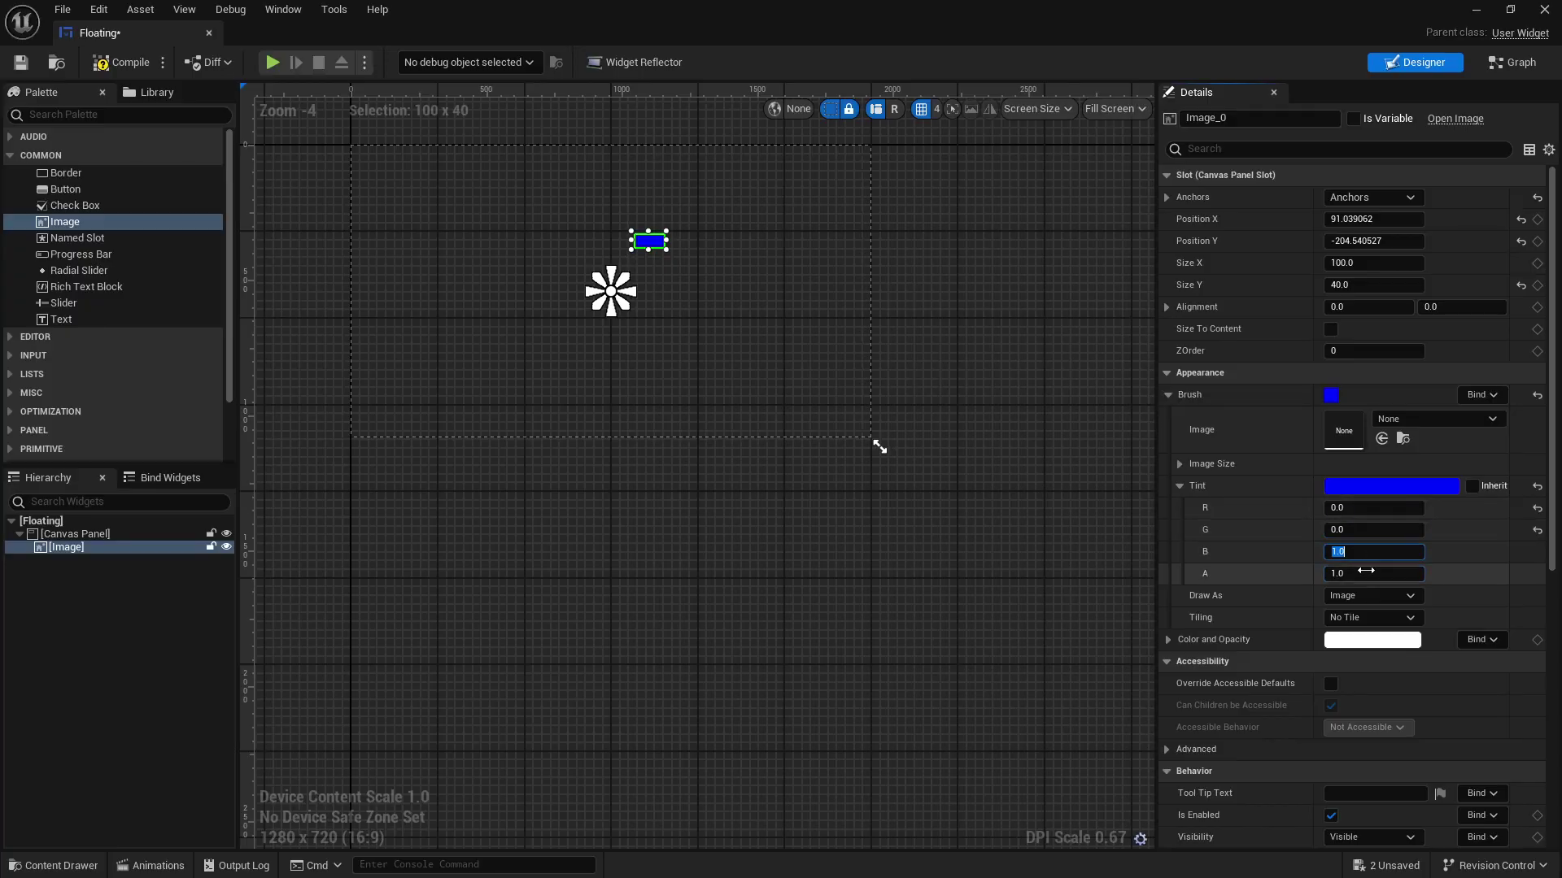
pyautogui.write('0.5')
pyautogui.press('Return')
pyautogui.scroll(3, 1088, 593)
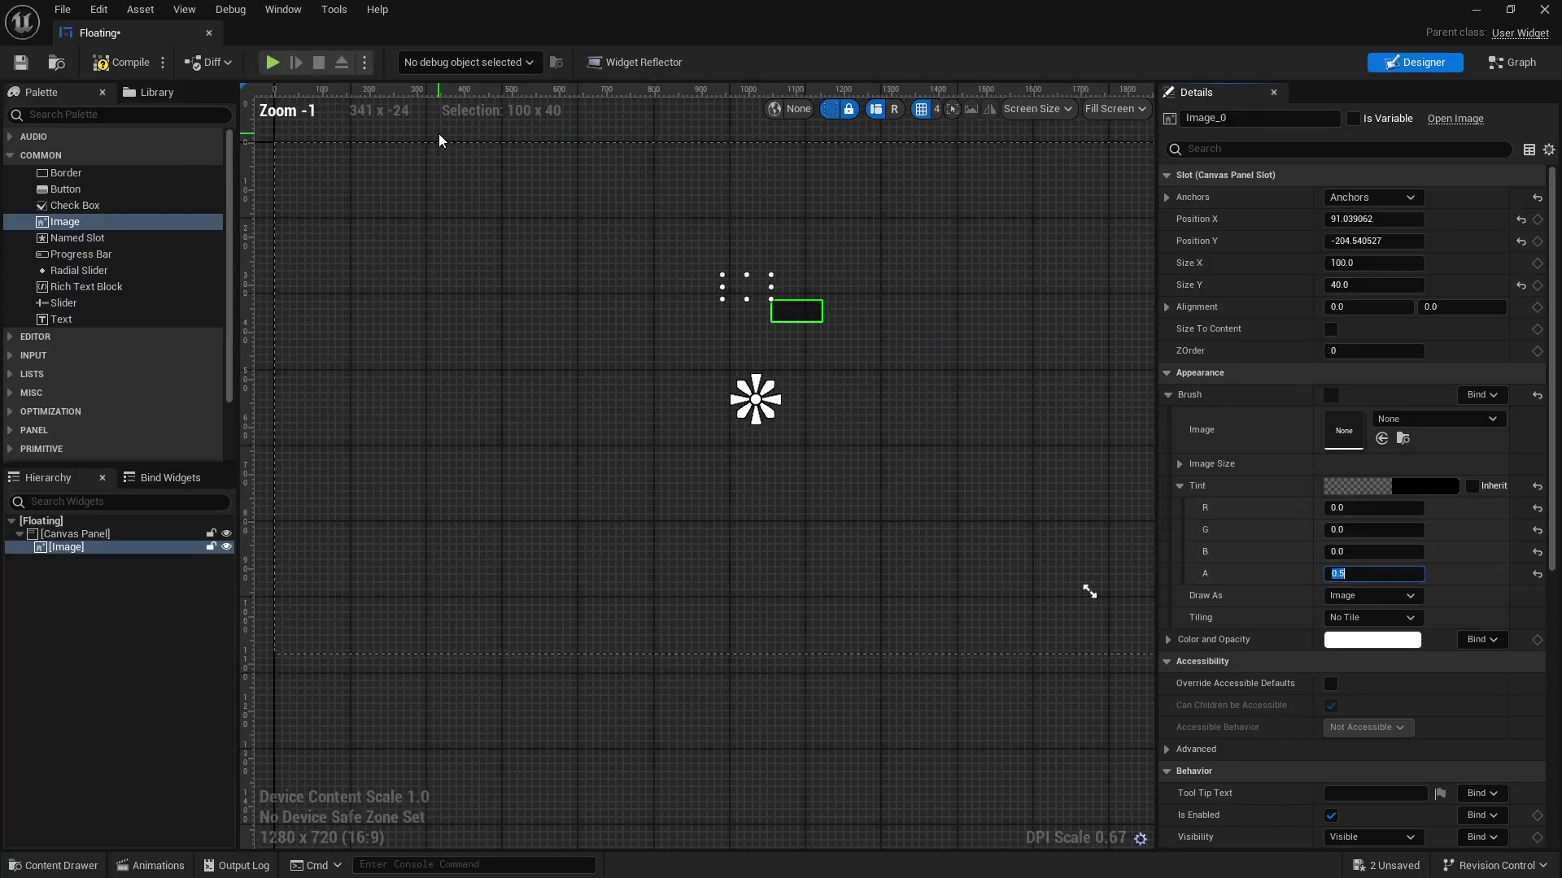
pyautogui.scroll(2, 948, 390)
# Step: Add a centre-anchored text block reading 'Text', then compile and close the widget
pyautogui.moveTo(60, 318); pyautogui.dragTo(818, 495)
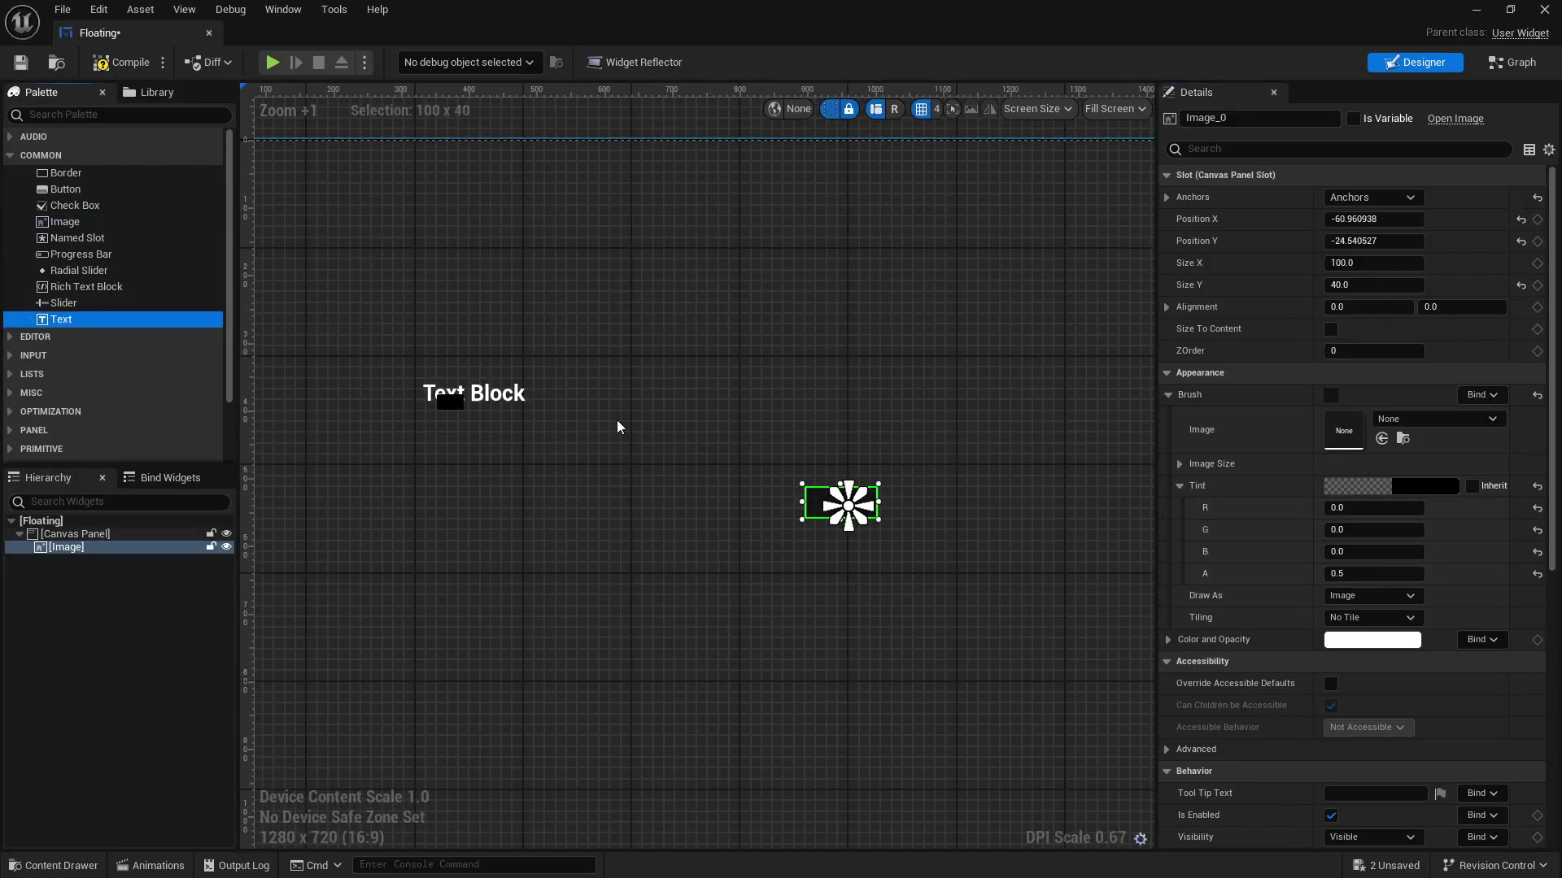
pyautogui.click(1378, 393)
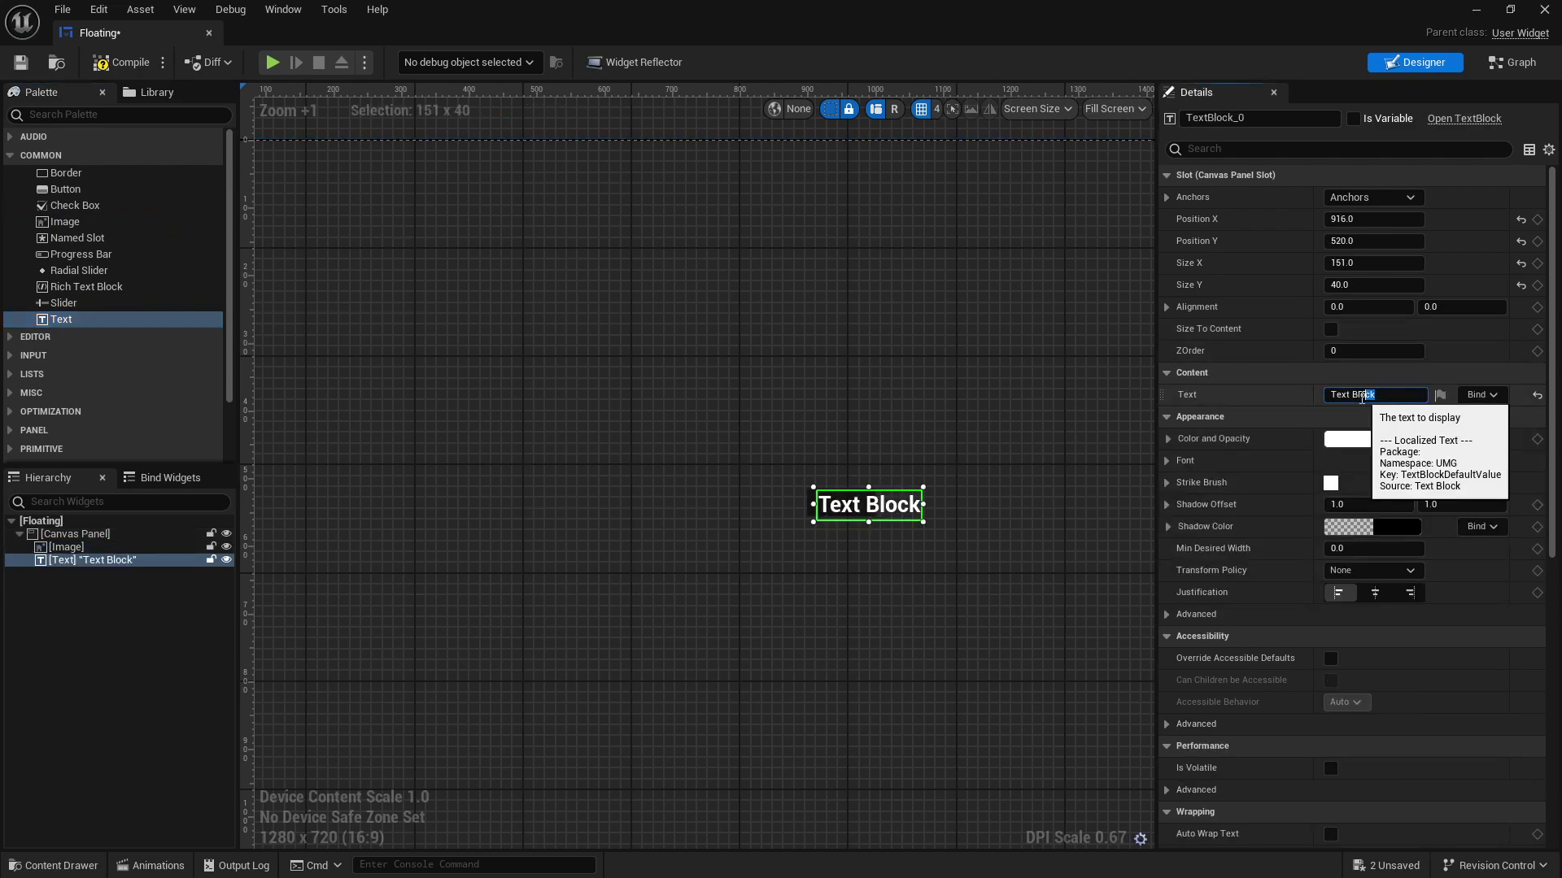
pyautogui.press('BackSpace')
pyautogui.press('BackSpace')
pyautogui.press('BackSpace')
pyautogui.click(1372, 196)
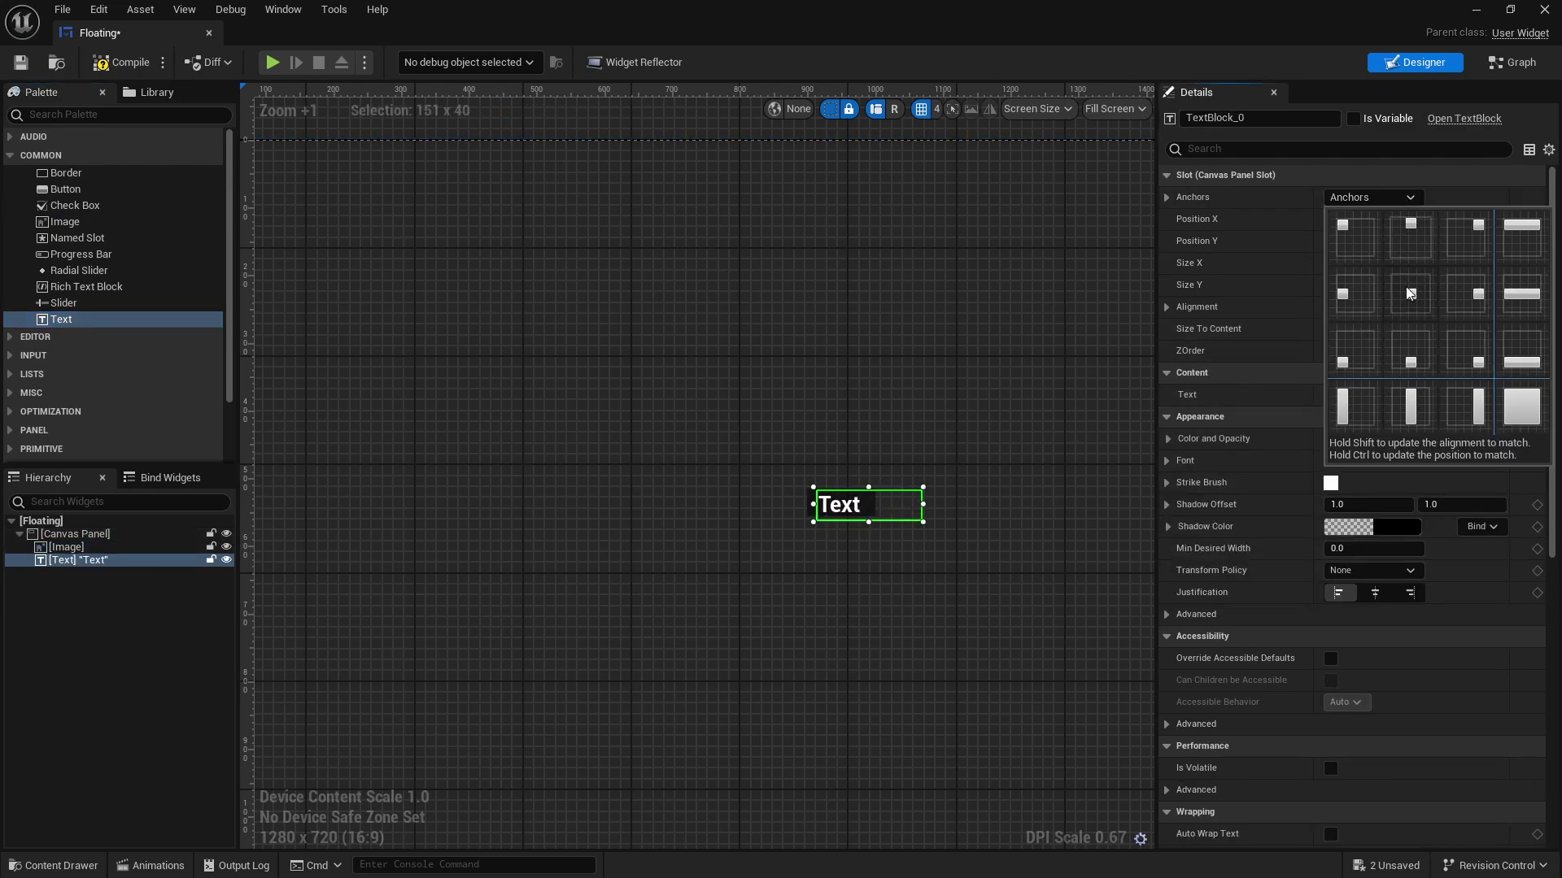
pyautogui.click(1410, 283)
pyautogui.click(128, 66)
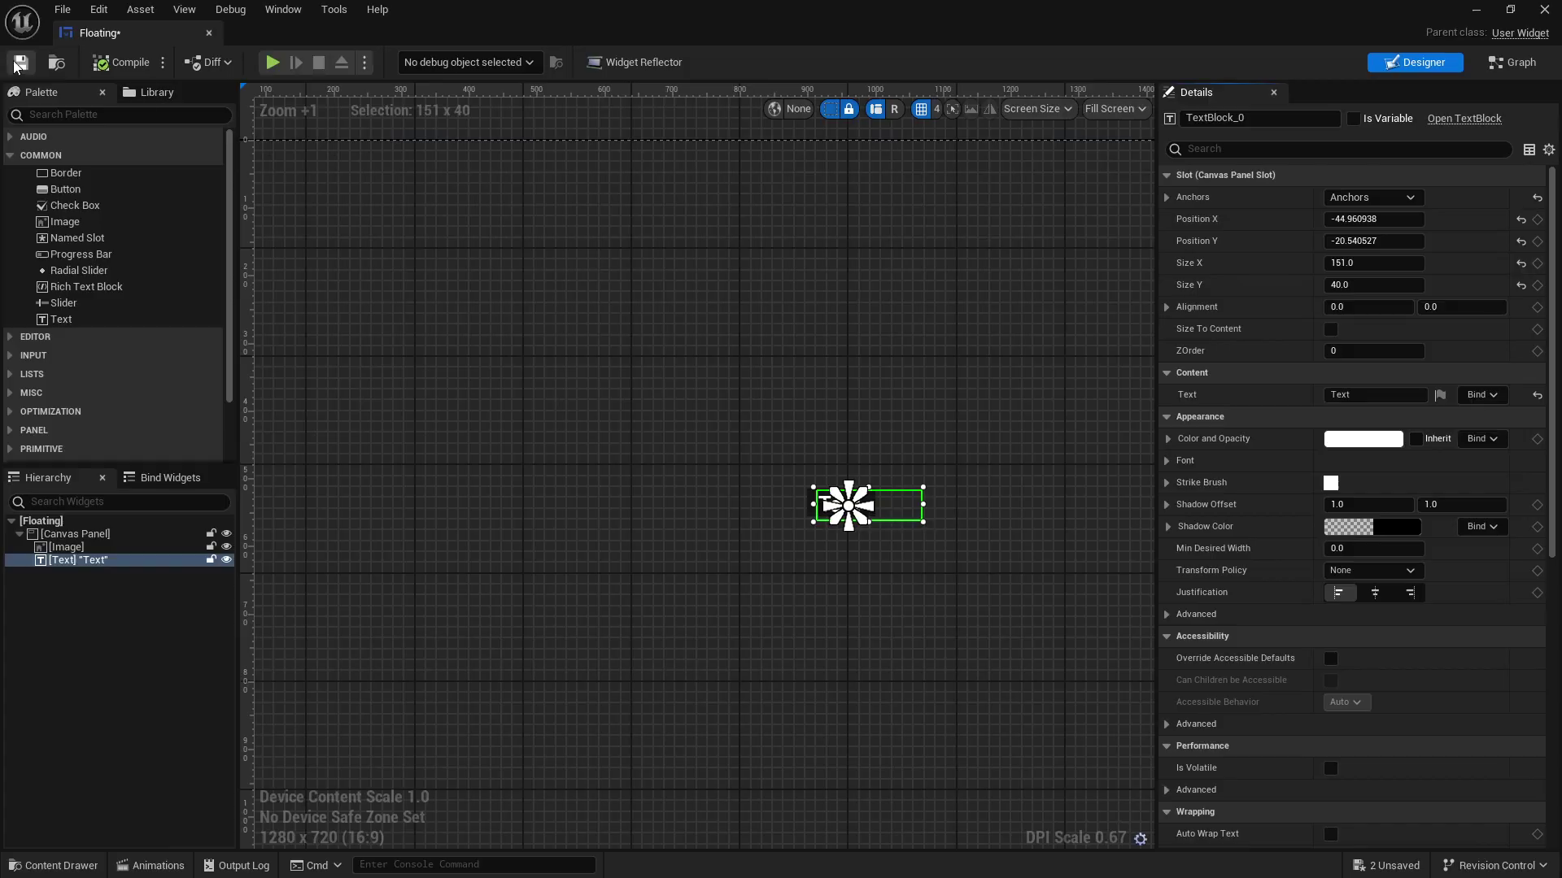
pyautogui.click(1545, 12)
# Step: Create a new Blueprint class based on Actor
pyautogui.rightClick(341, 683)
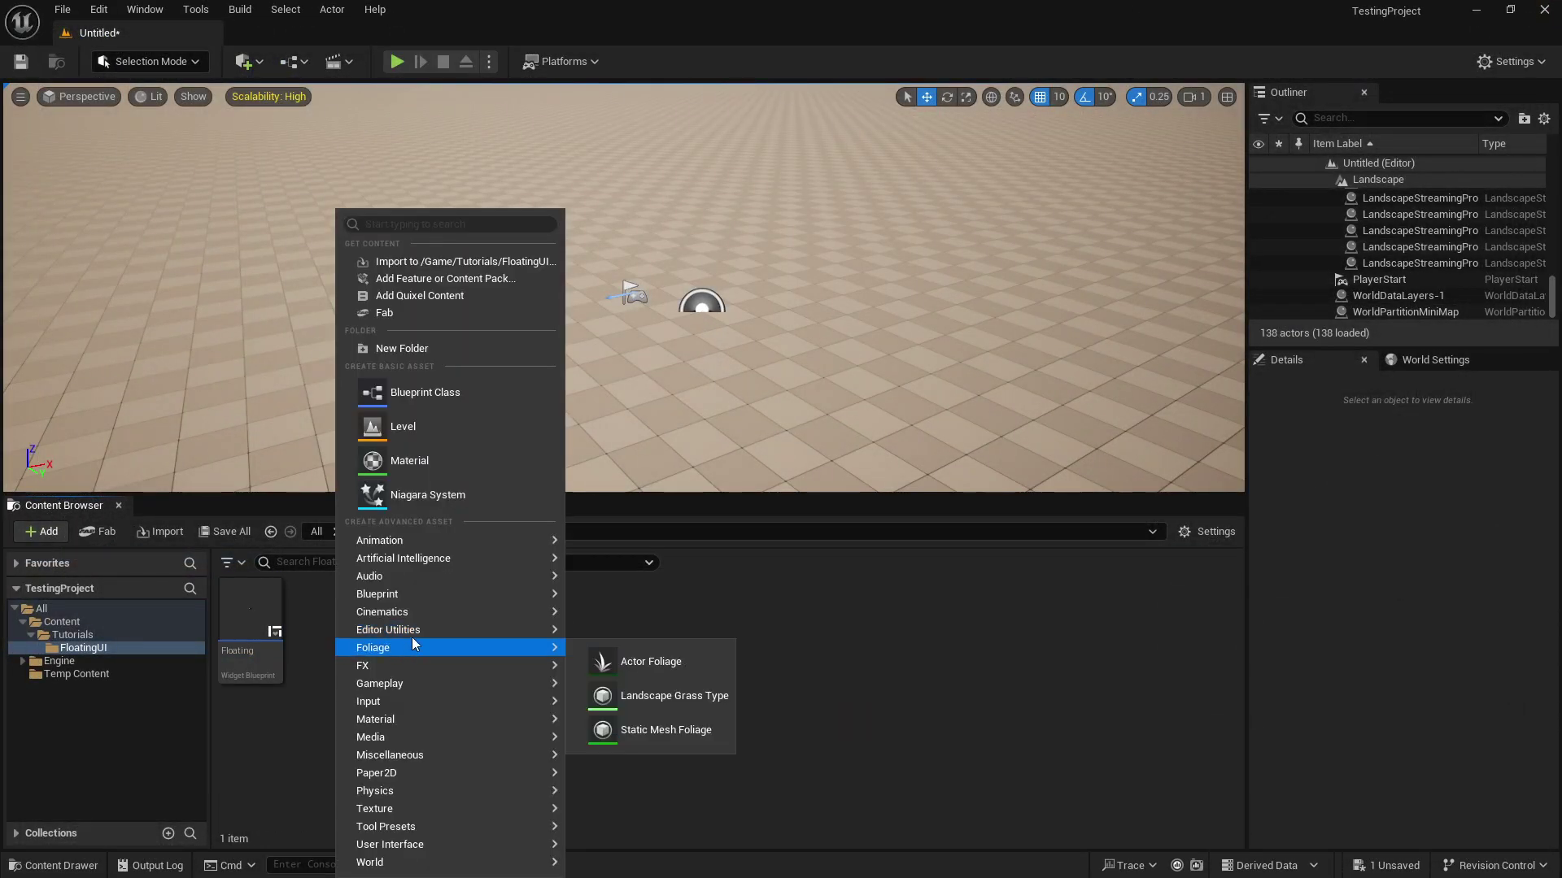
pyautogui.click(424, 394)
pyautogui.click(607, 330)
pyautogui.write('Place')
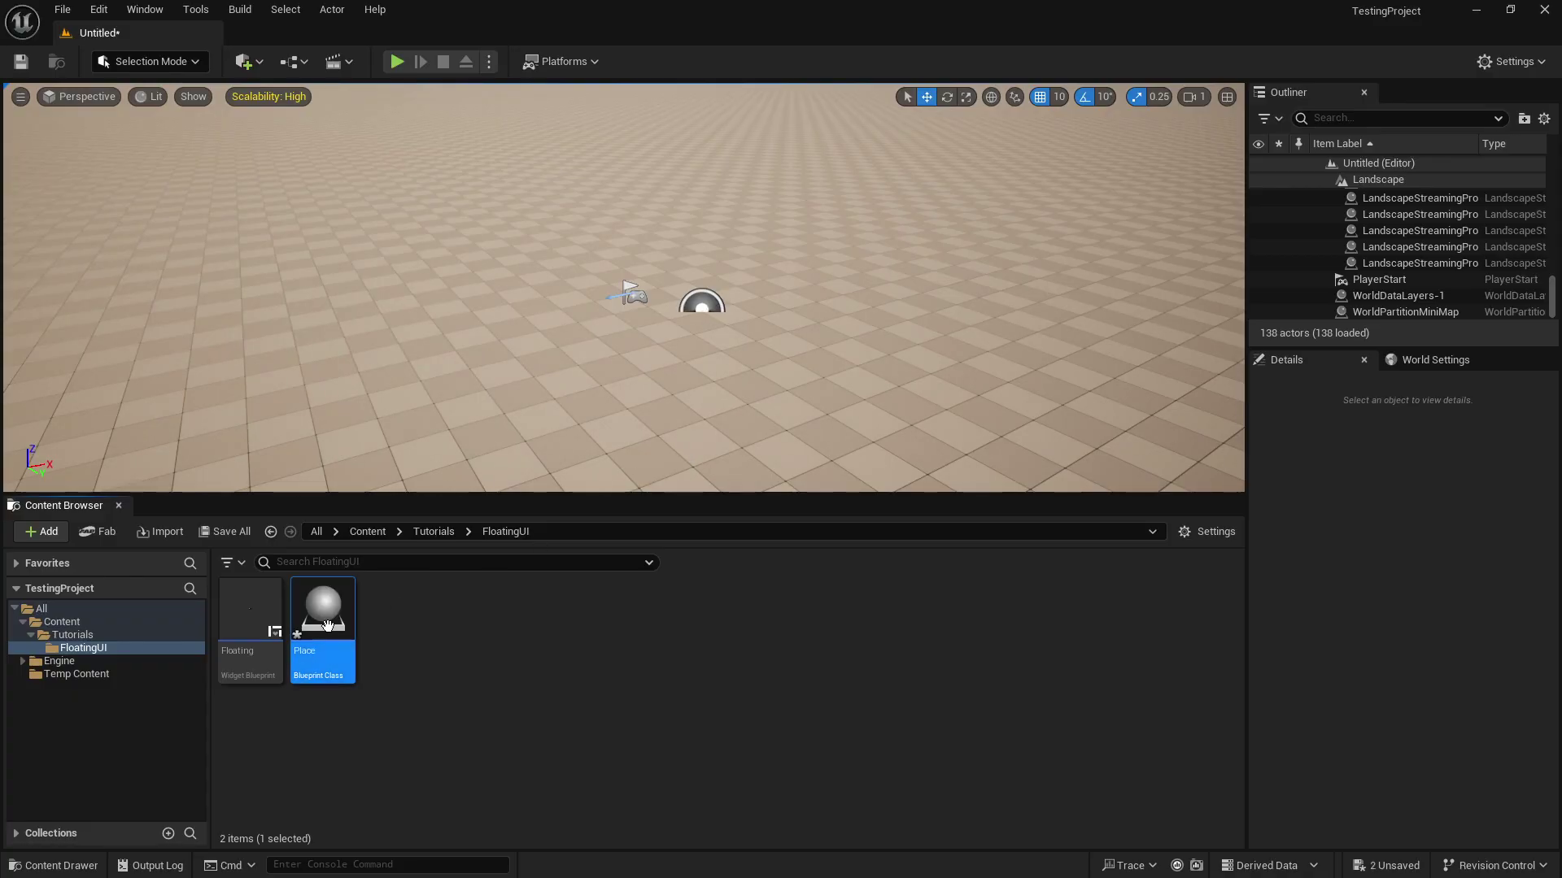
# Step: Add a Widget component to Place with Screen space and Floating class, and compile
pyautogui.doubleClick(325, 625)
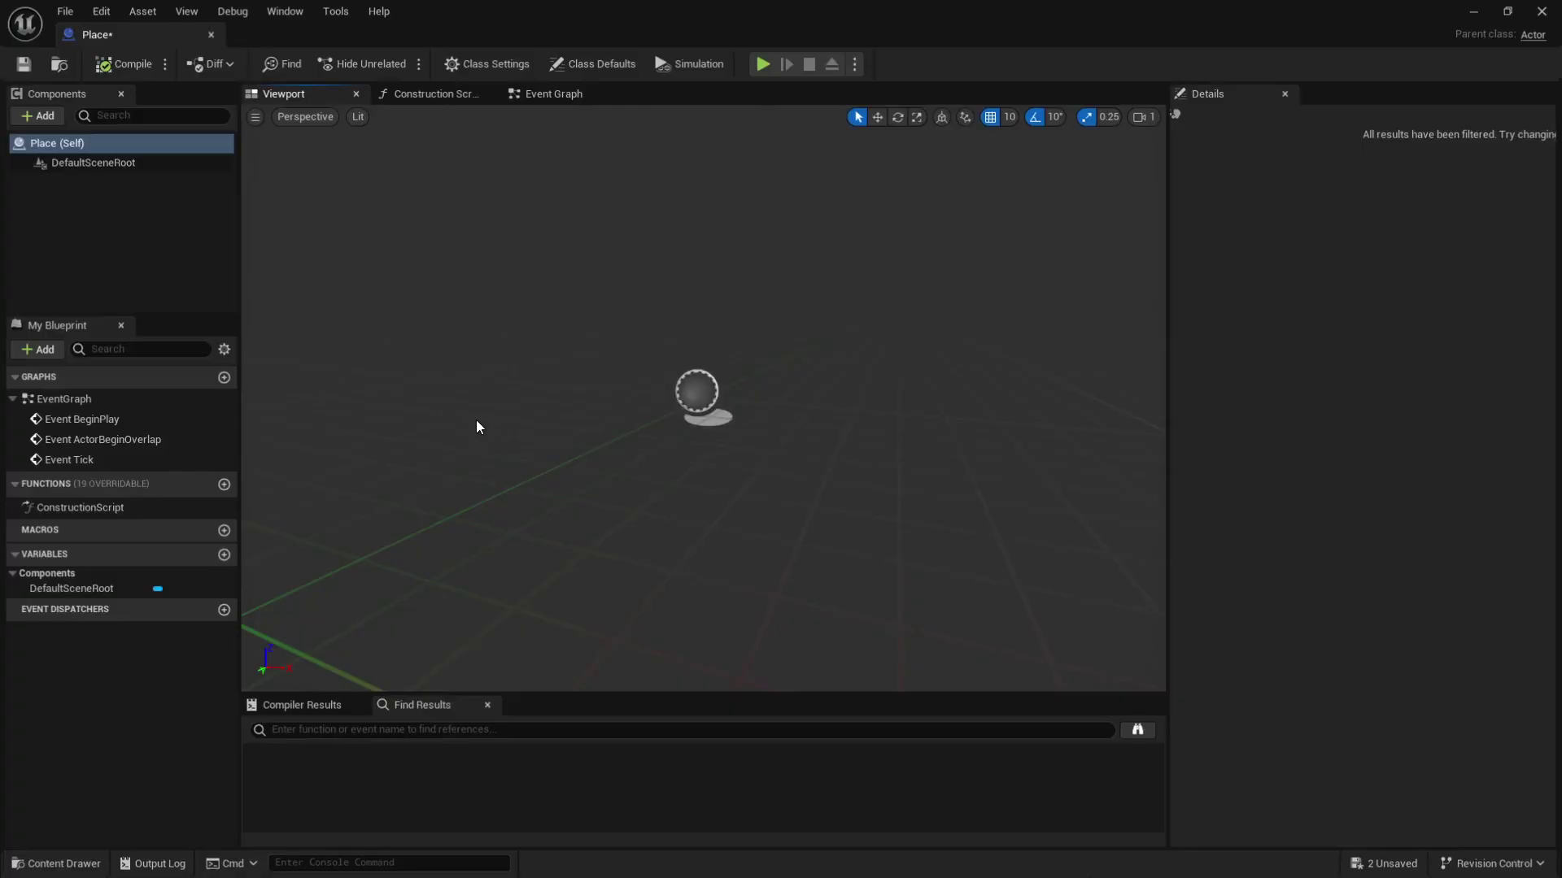
pyautogui.click(52, 112)
pyautogui.write('widget')
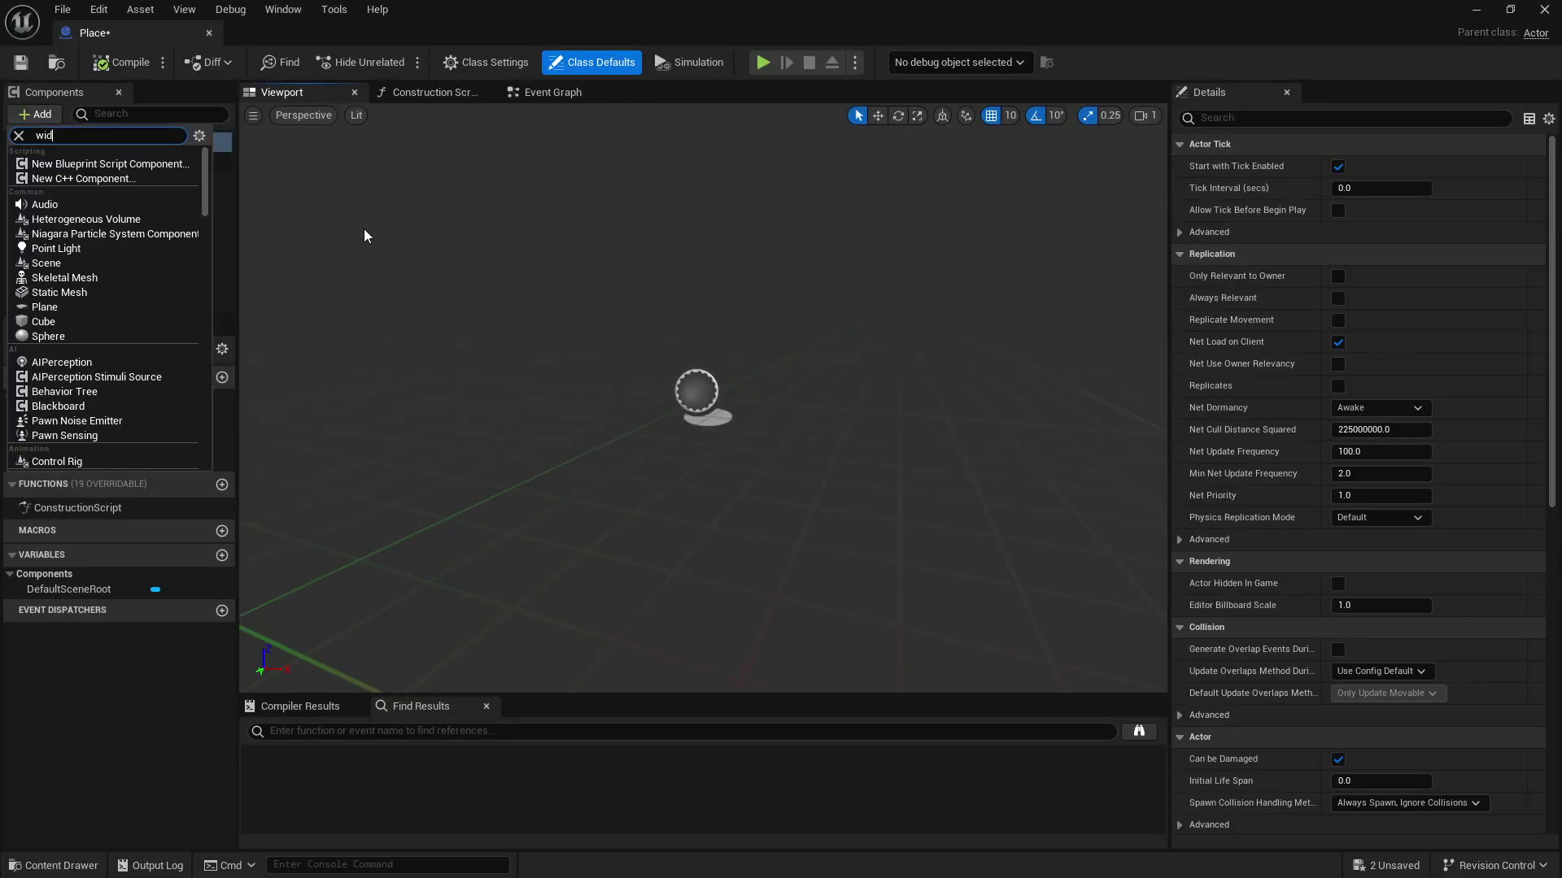
pyautogui.click(76, 174)
pyautogui.click(1377, 477)
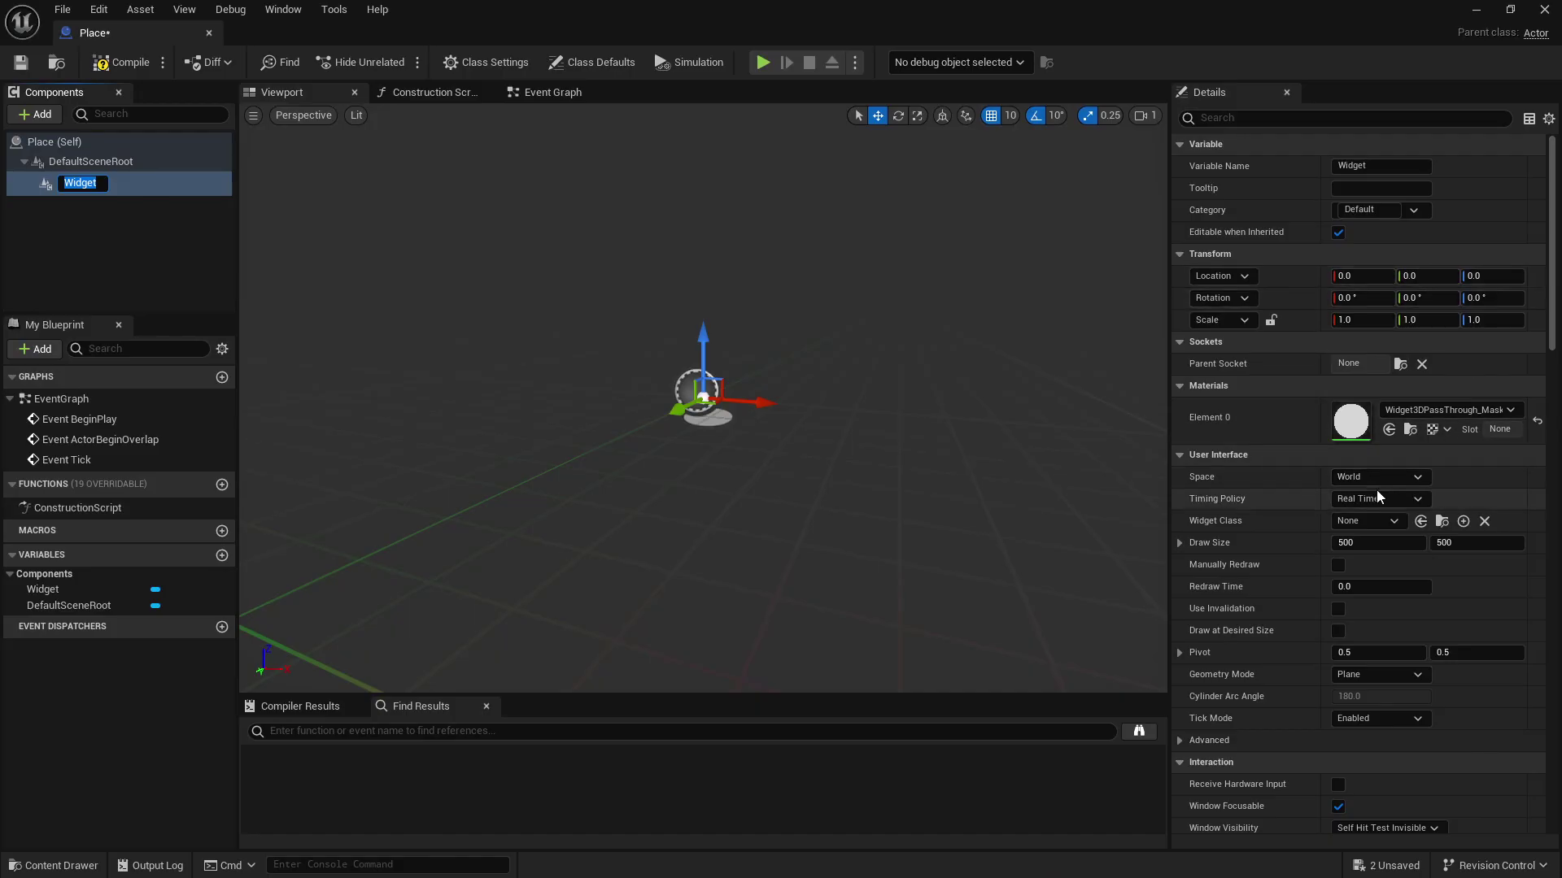
pyautogui.click(1383, 510)
pyautogui.write('f')
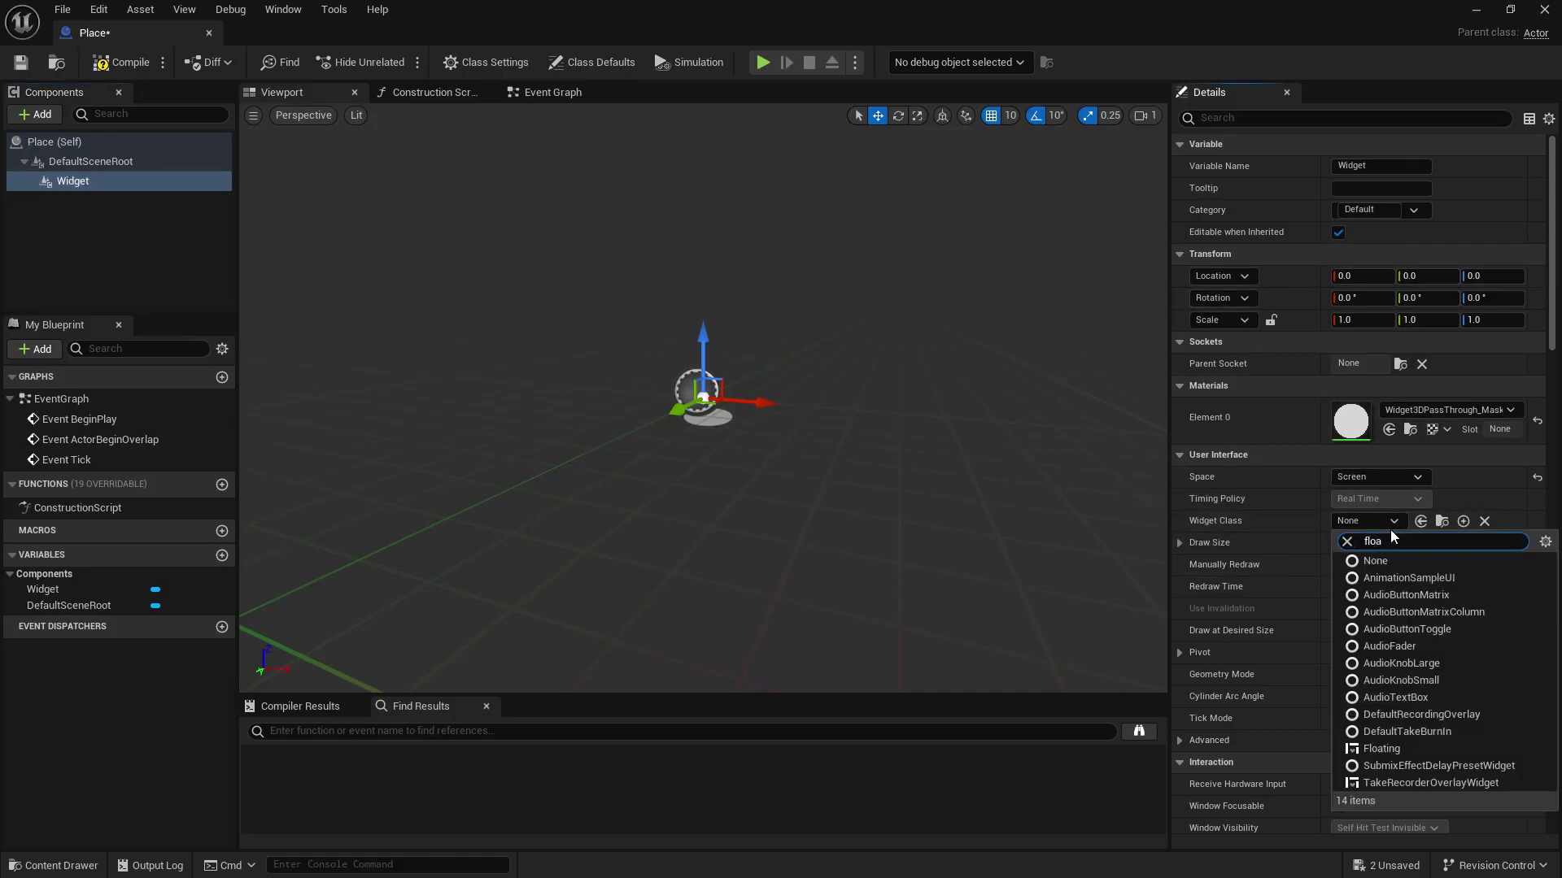
pyautogui.write('loat')
pyautogui.click(1380, 578)
pyautogui.click(119, 69)
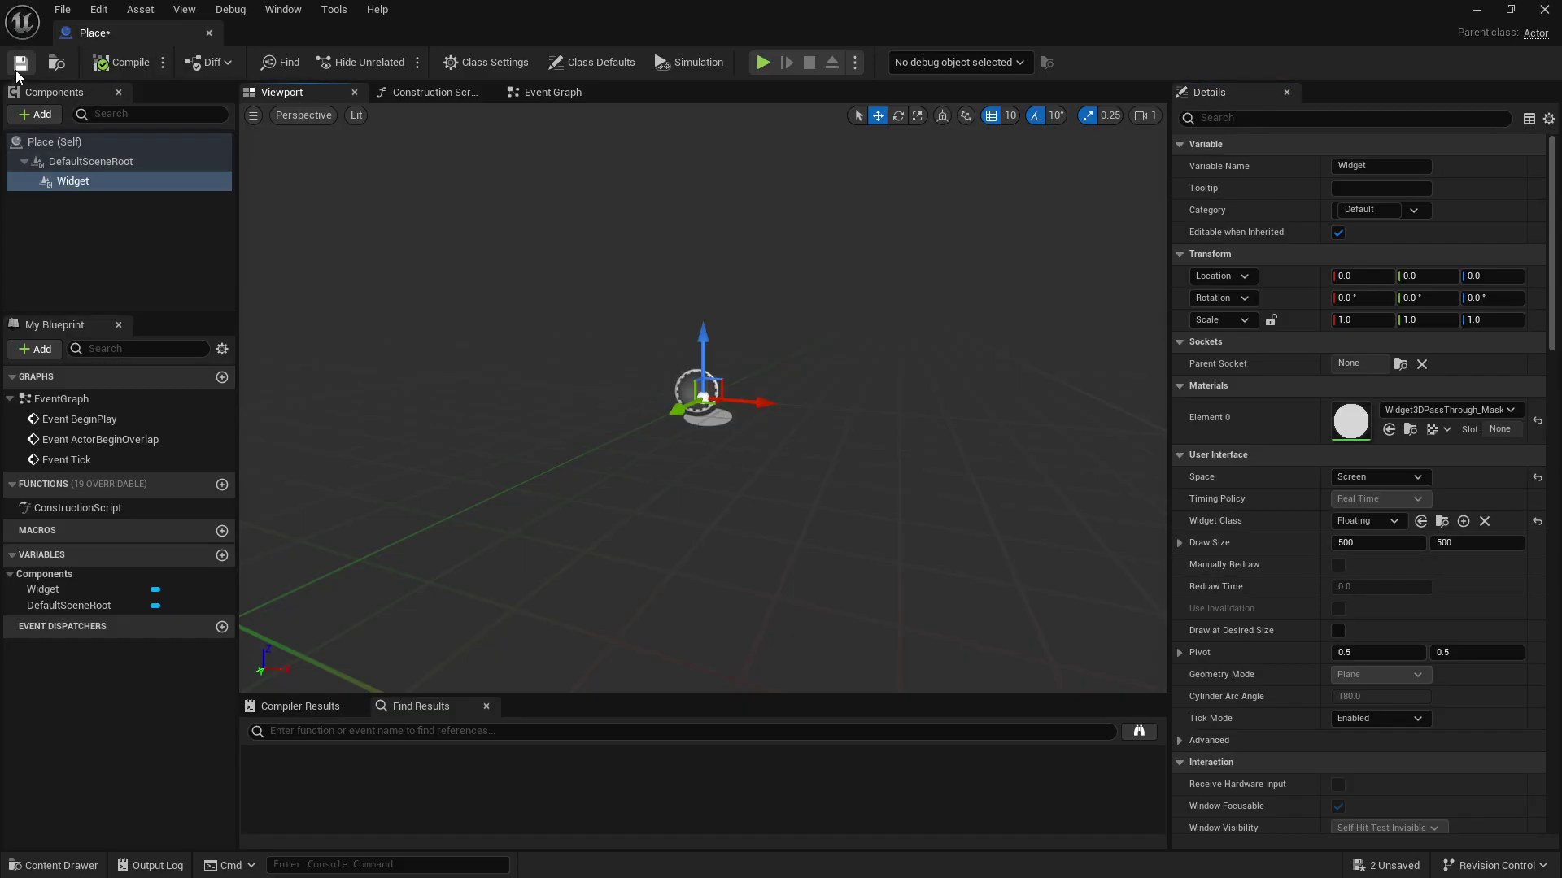
# Step: Drop a Place actor into the level and play-test it
pyautogui.click(1475, 8)
pyautogui.moveTo(323, 623); pyautogui.dragTo(593, 349)
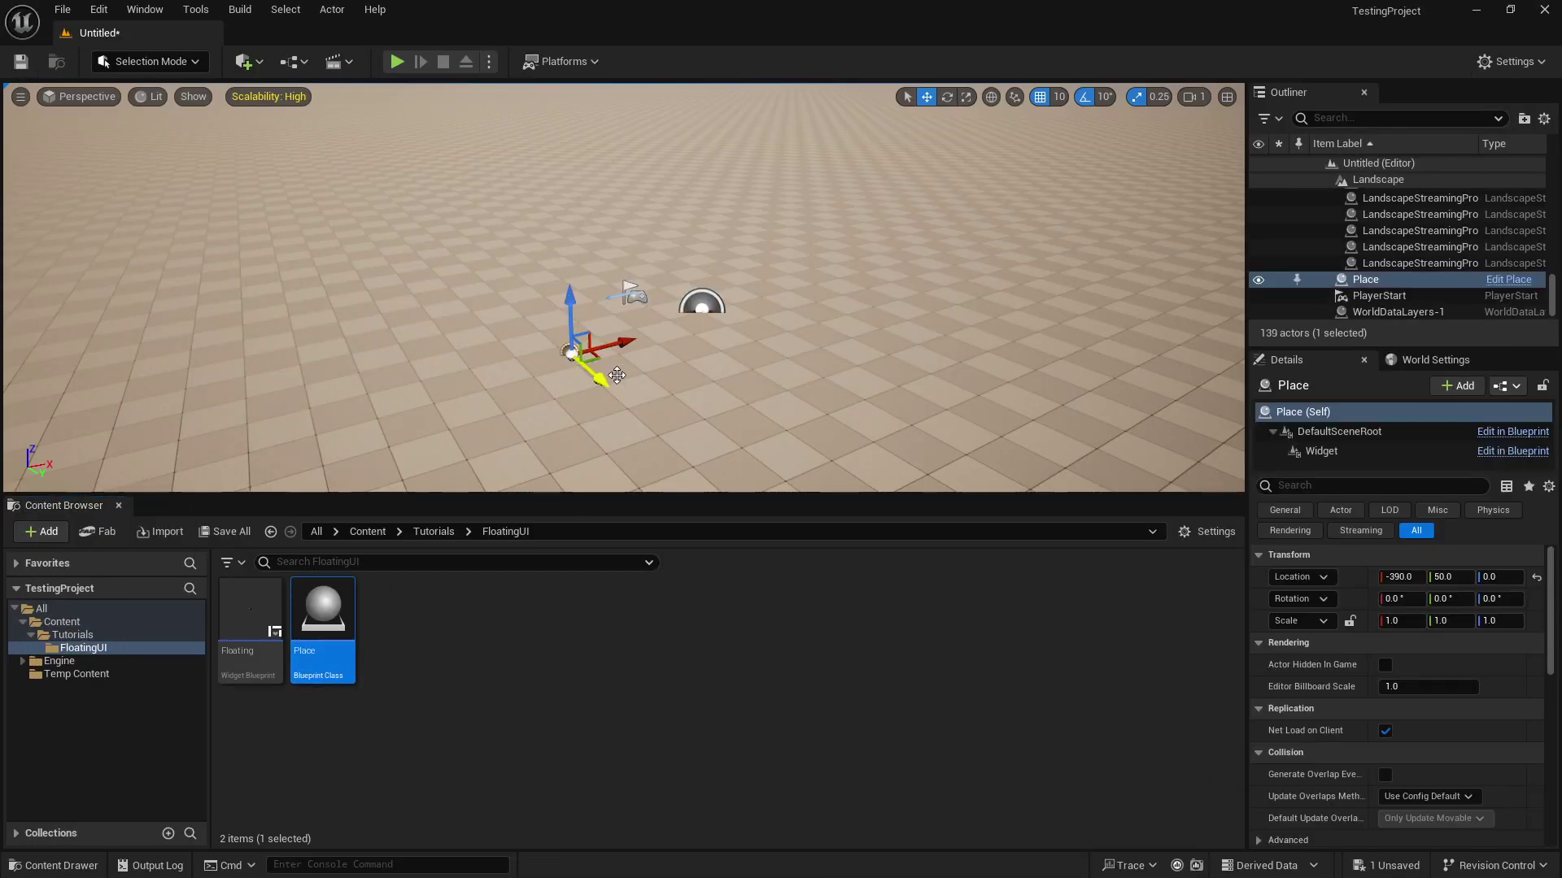
pyautogui.hotkey('alt', 'p')
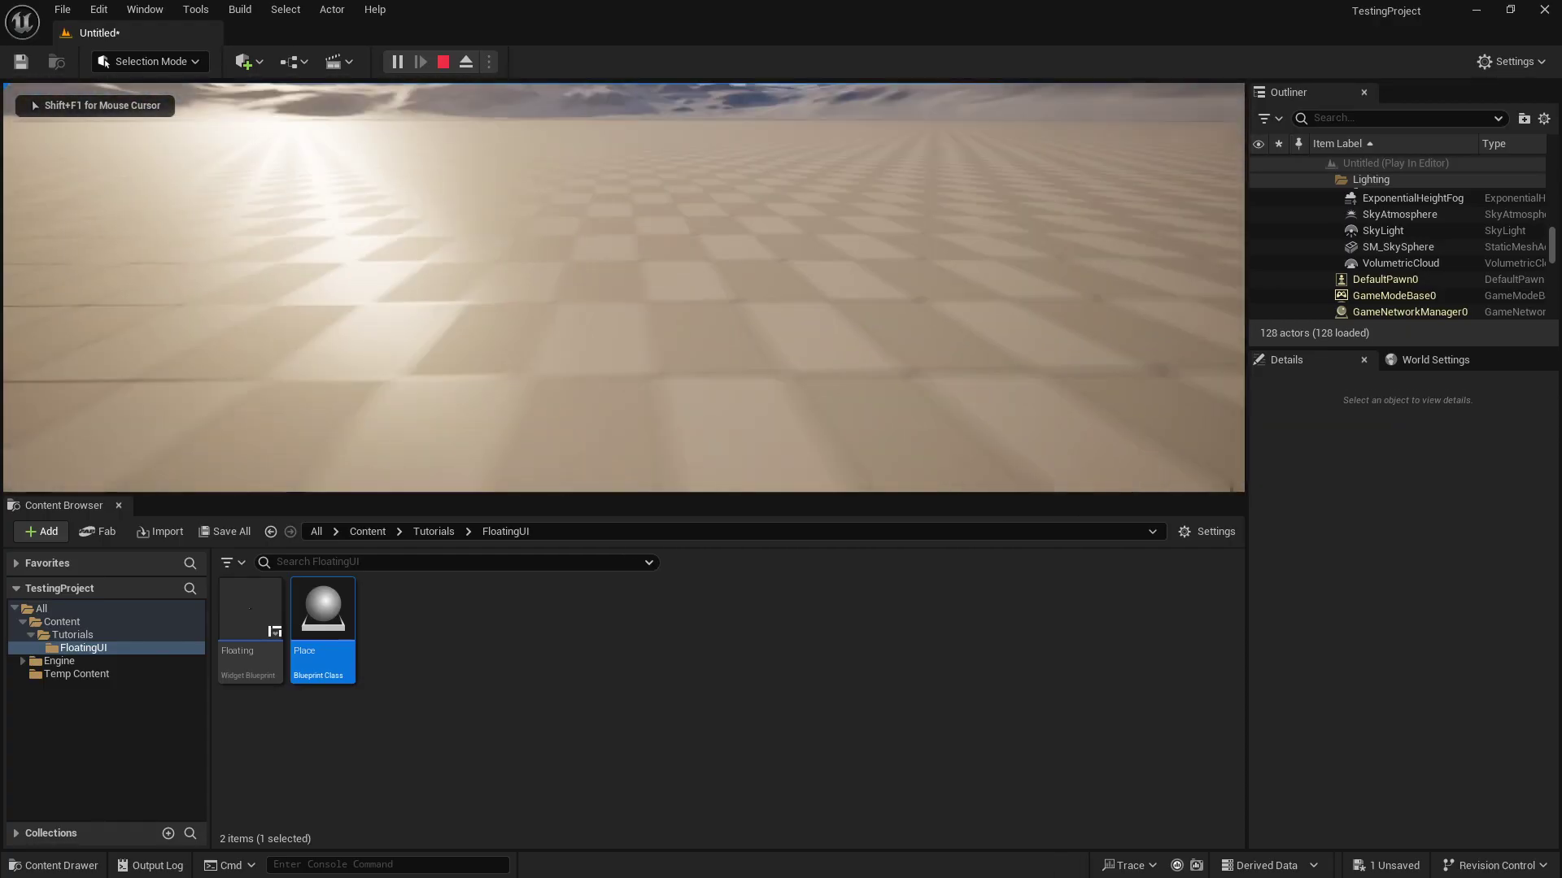
pyautogui.press('Escape')
# Step: Delete the Widget component from the Place blueprint
pyautogui.doubleClick(318, 616)
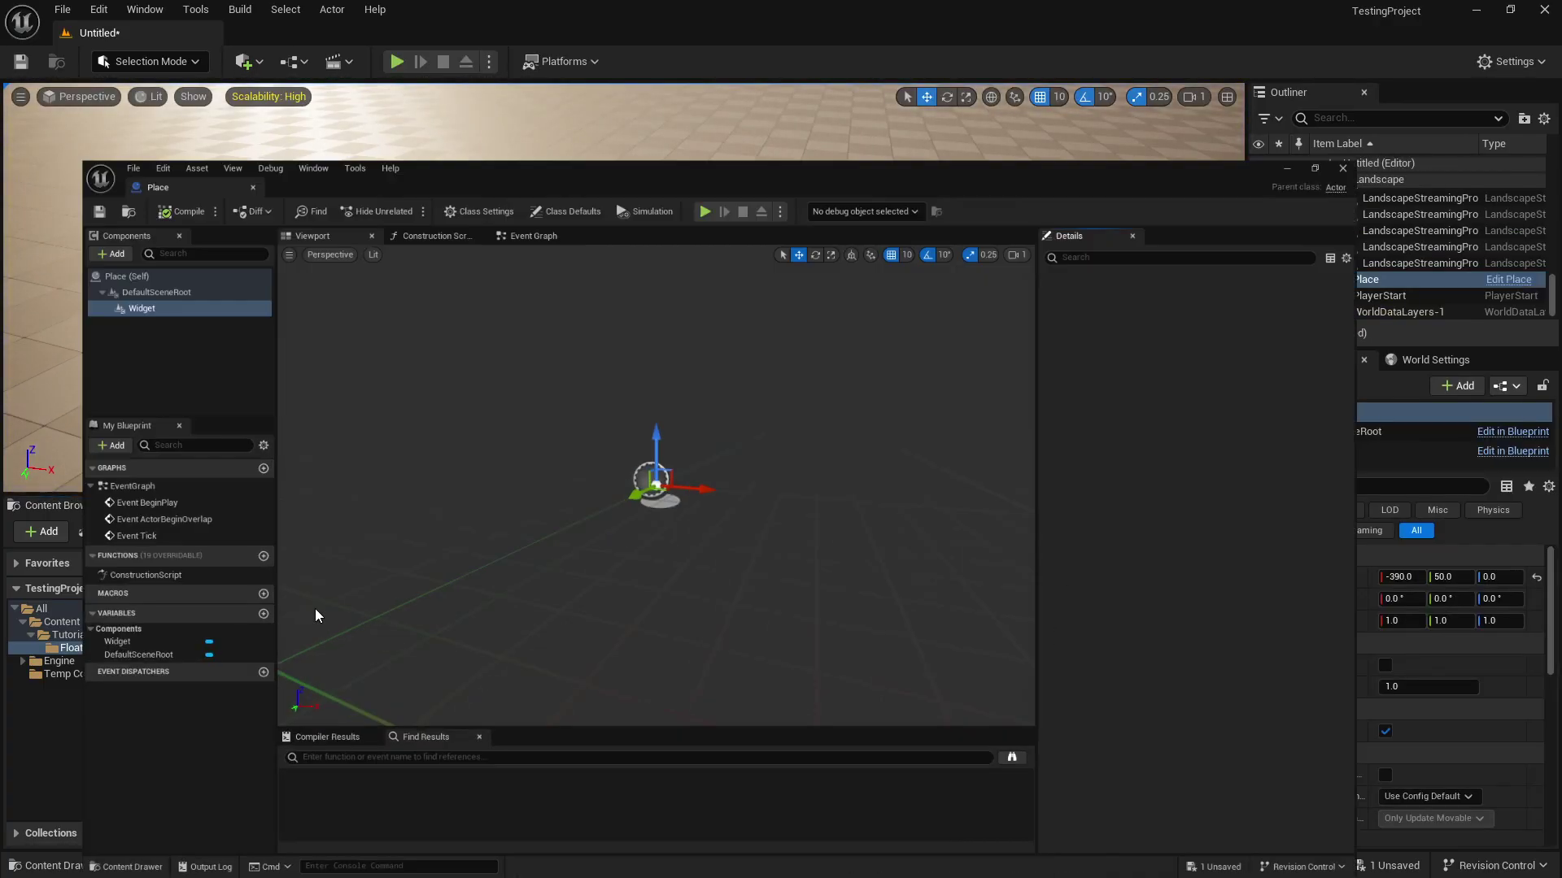
pyautogui.click(540, 92)
pyautogui.click(90, 186)
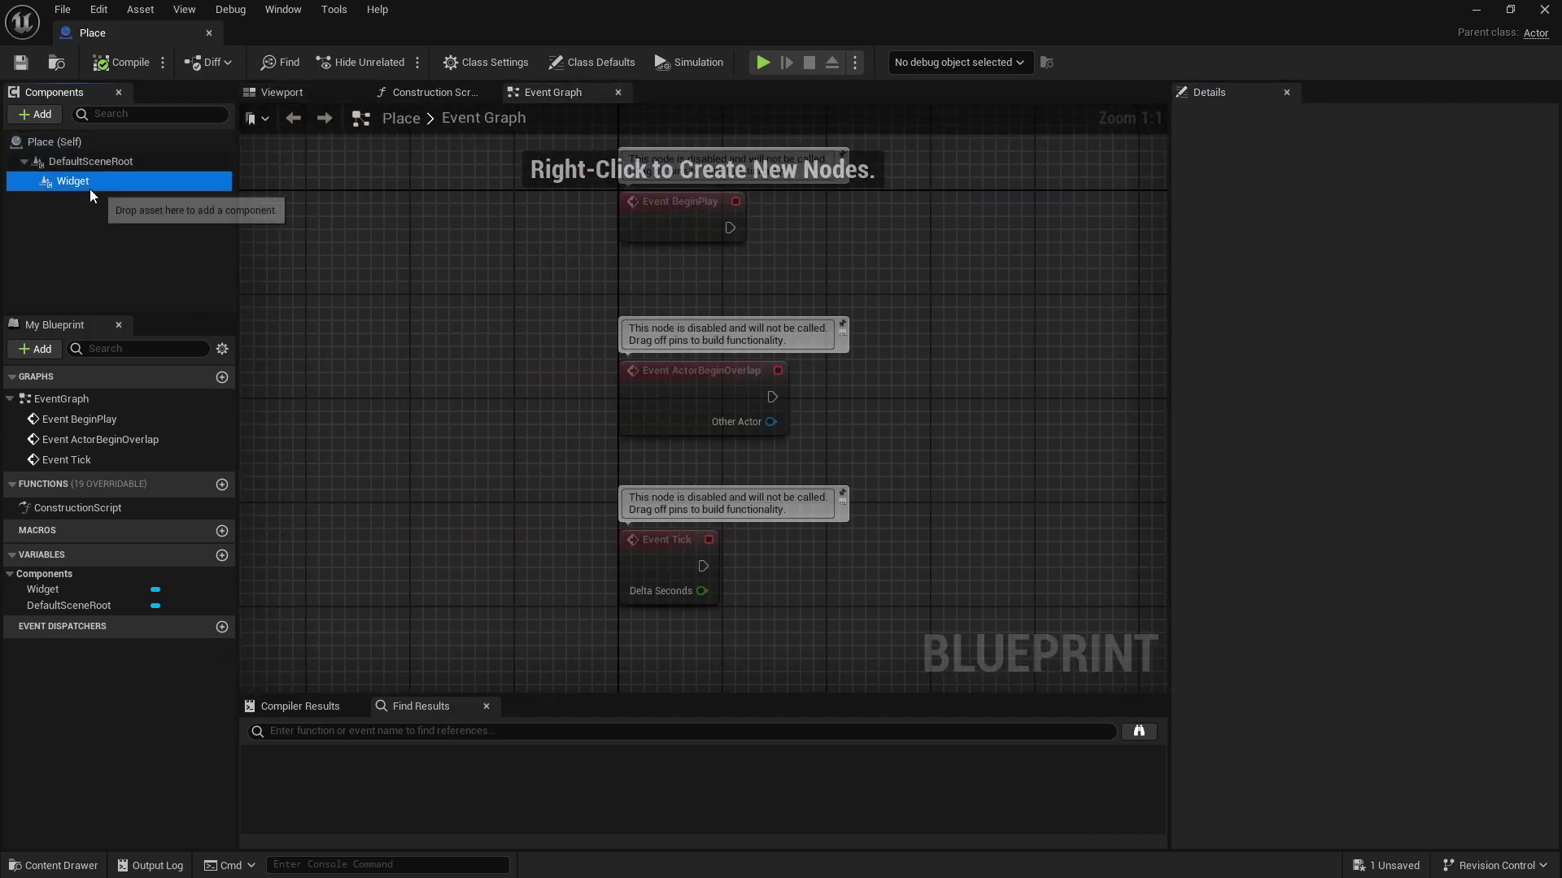
pyautogui.press('Delete')
# Step: Place an Add Widget Component node in the Event Graph
pyautogui.moveTo(943, 314); pyautogui.dragTo(638, 327, button='right')
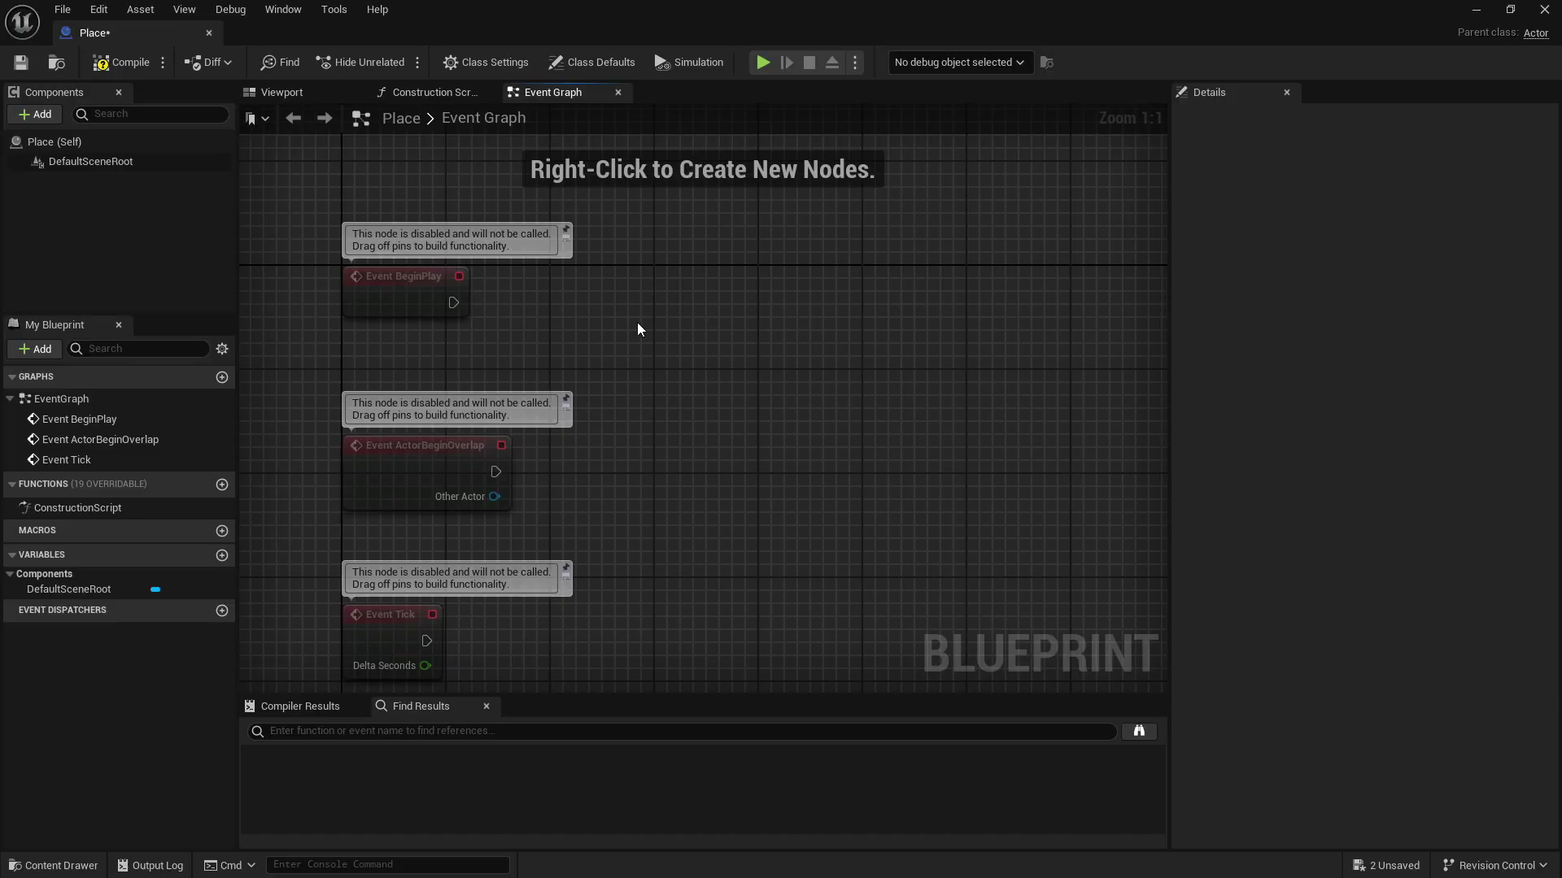
pyautogui.rightClick(574, 312)
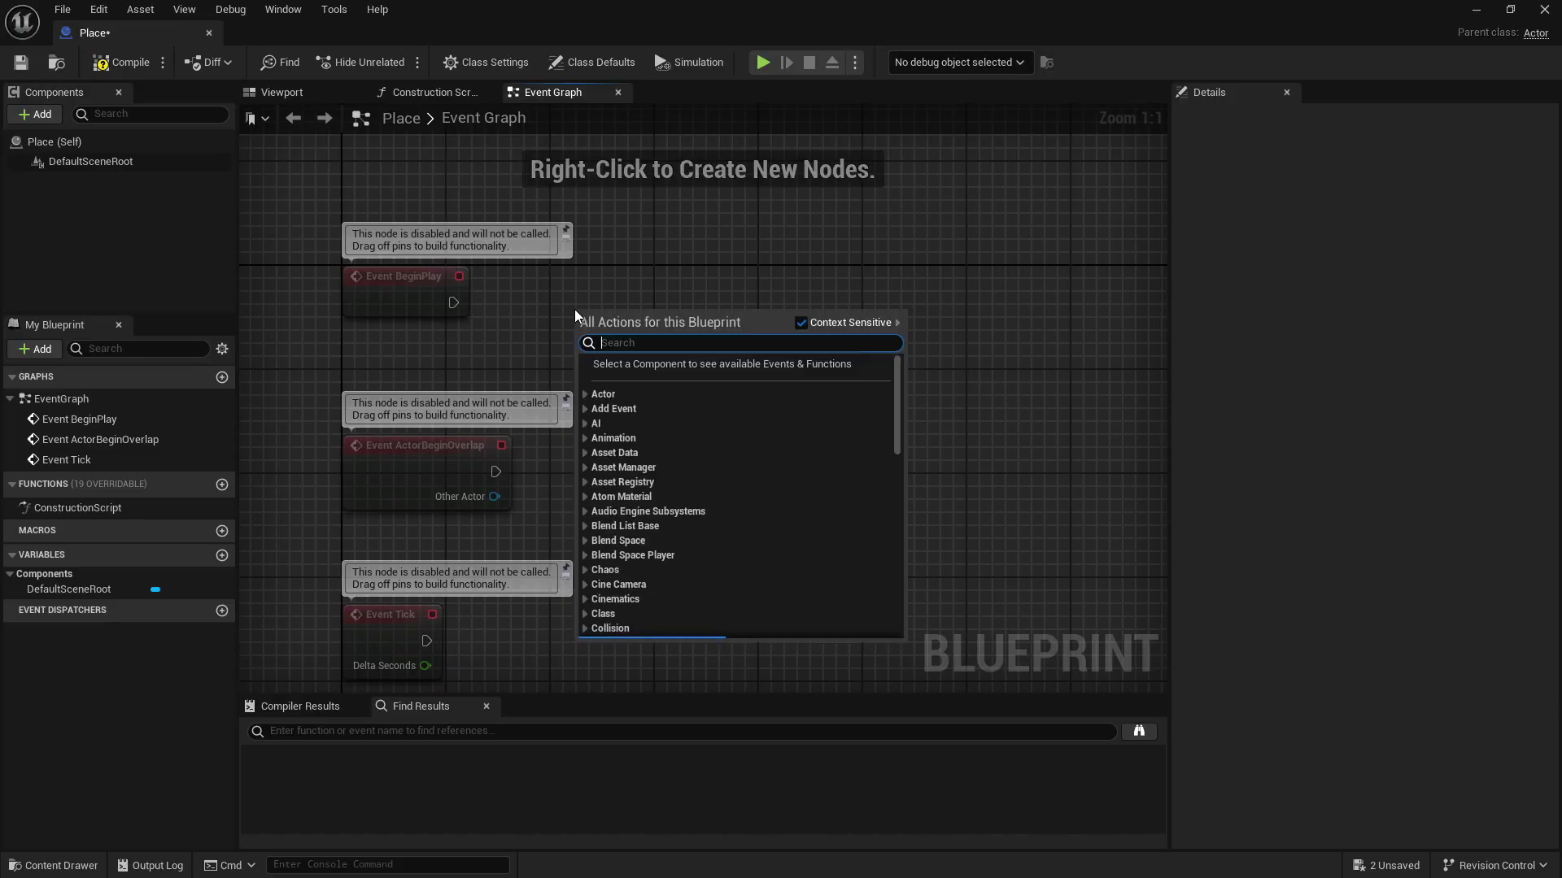
pyautogui.write('a')
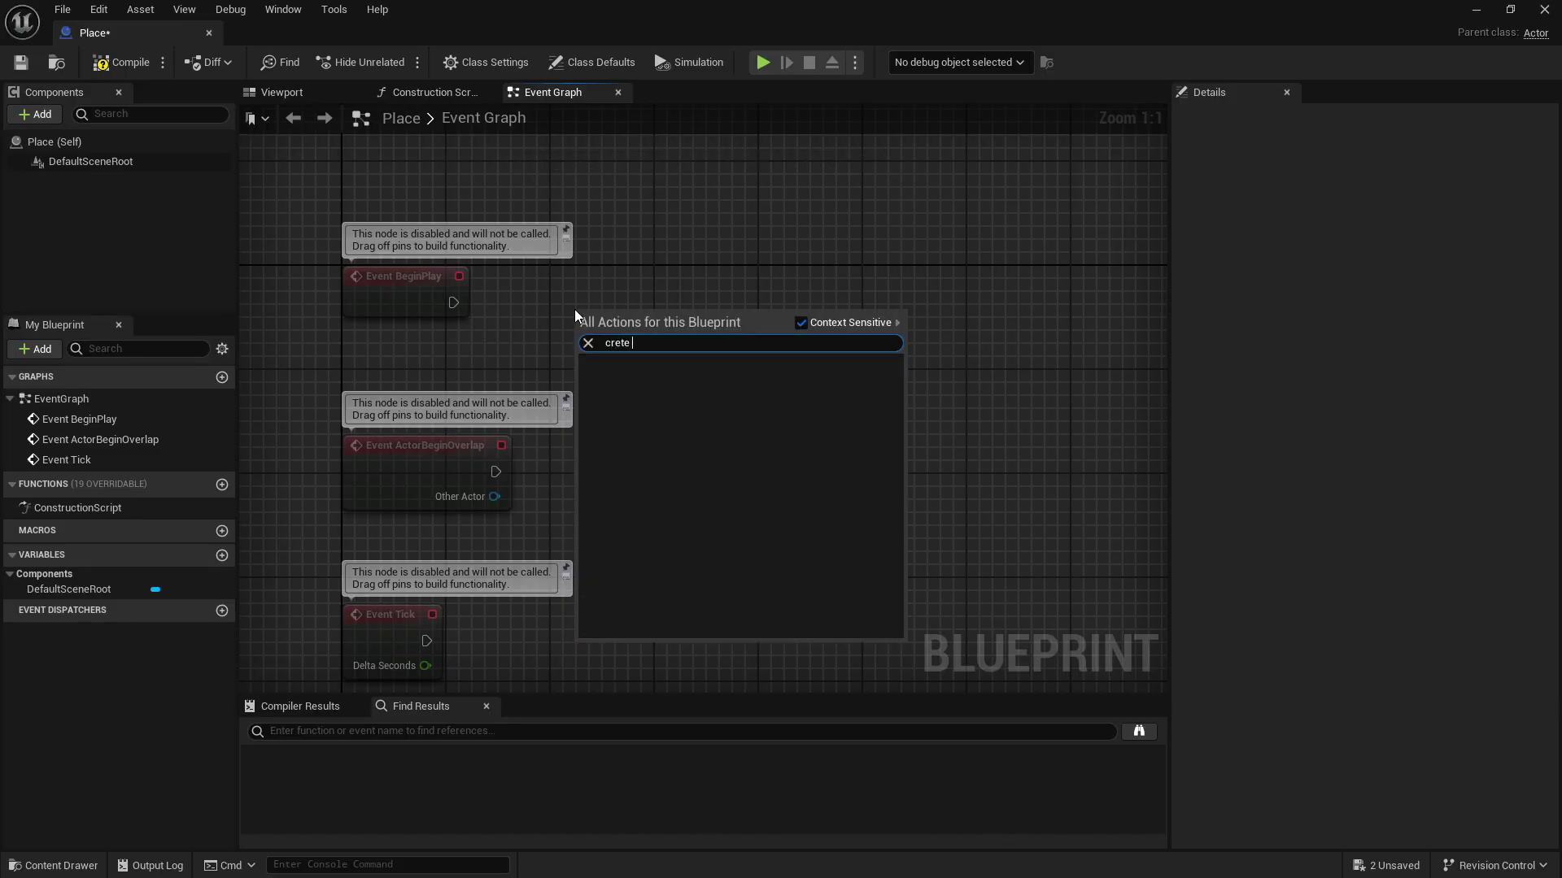
pyautogui.write('dd compon')
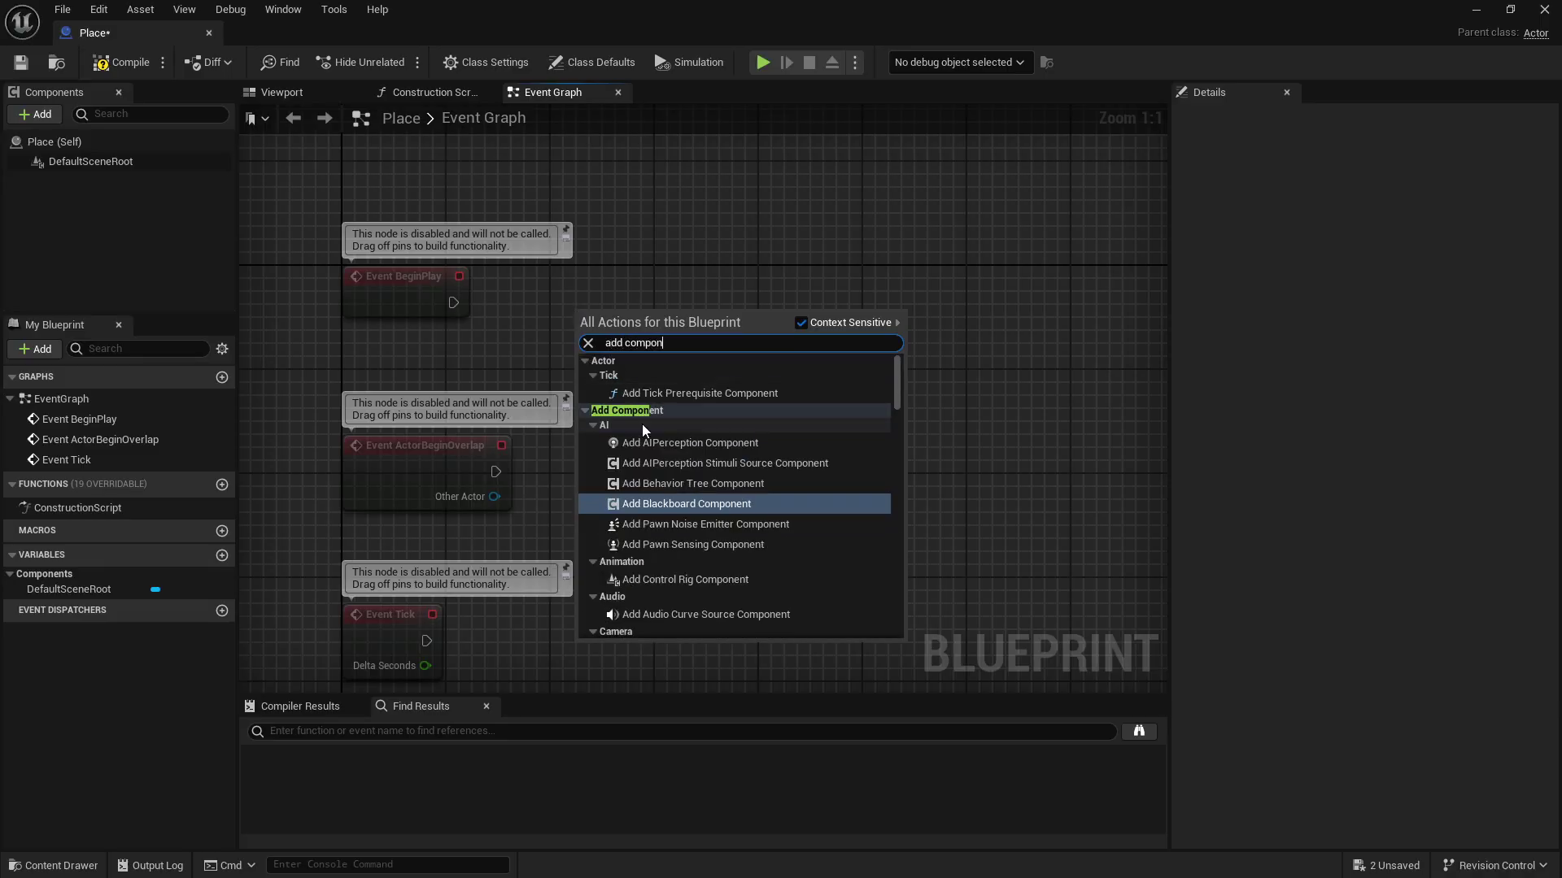
pyautogui.press('BackSpace')
pyautogui.press('BackSpace')
pyautogui.press('BackSpace')
pyautogui.press('BackSpace')
pyautogui.press('BackSpace')
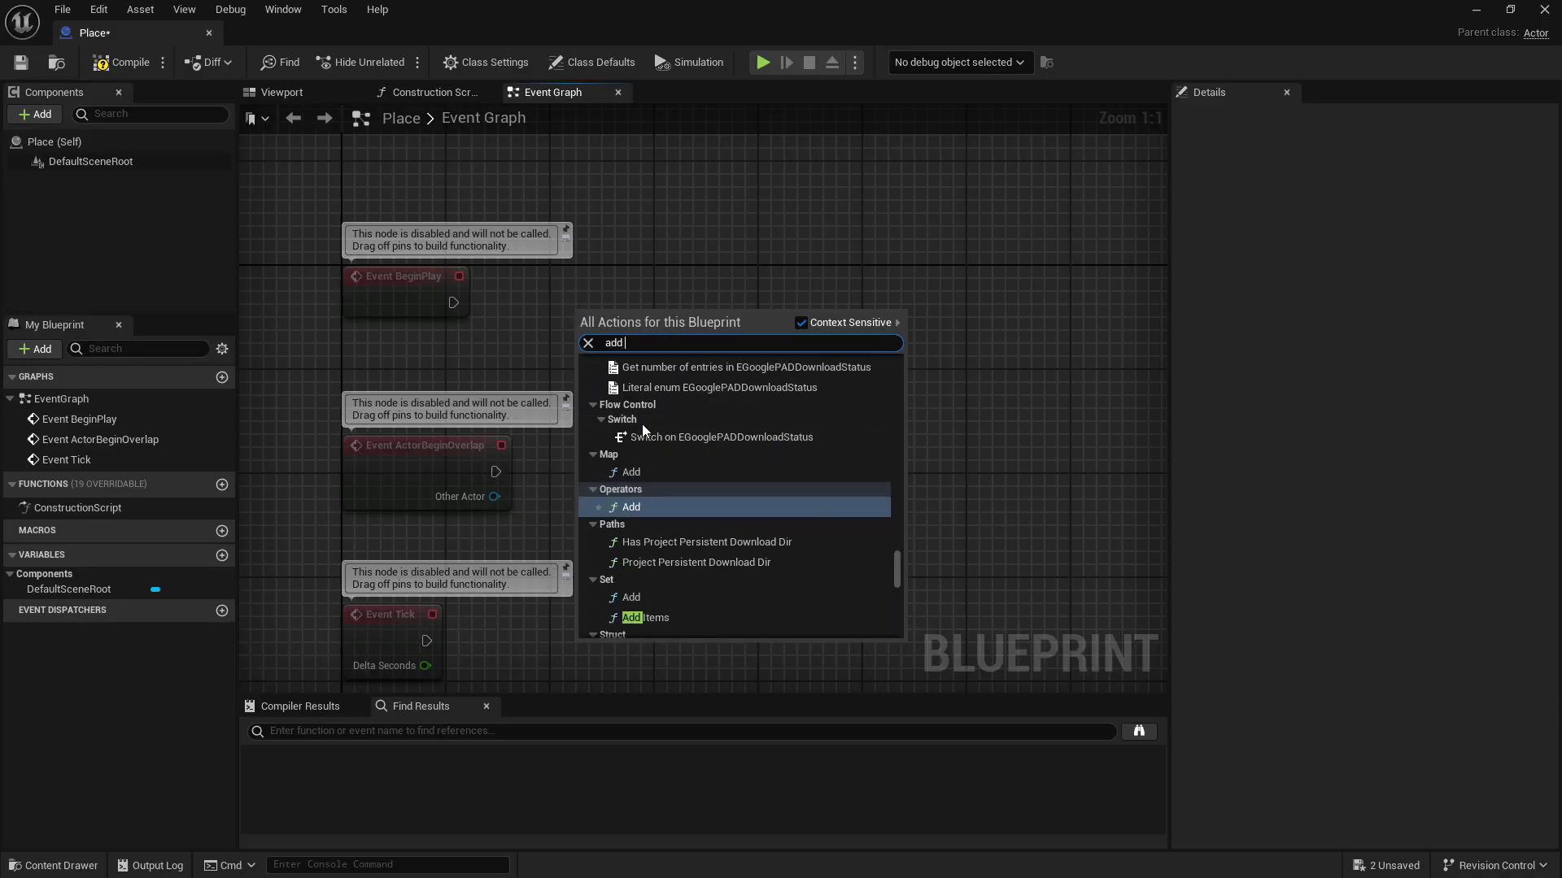
pyautogui.write('wid')
pyautogui.press('Return')
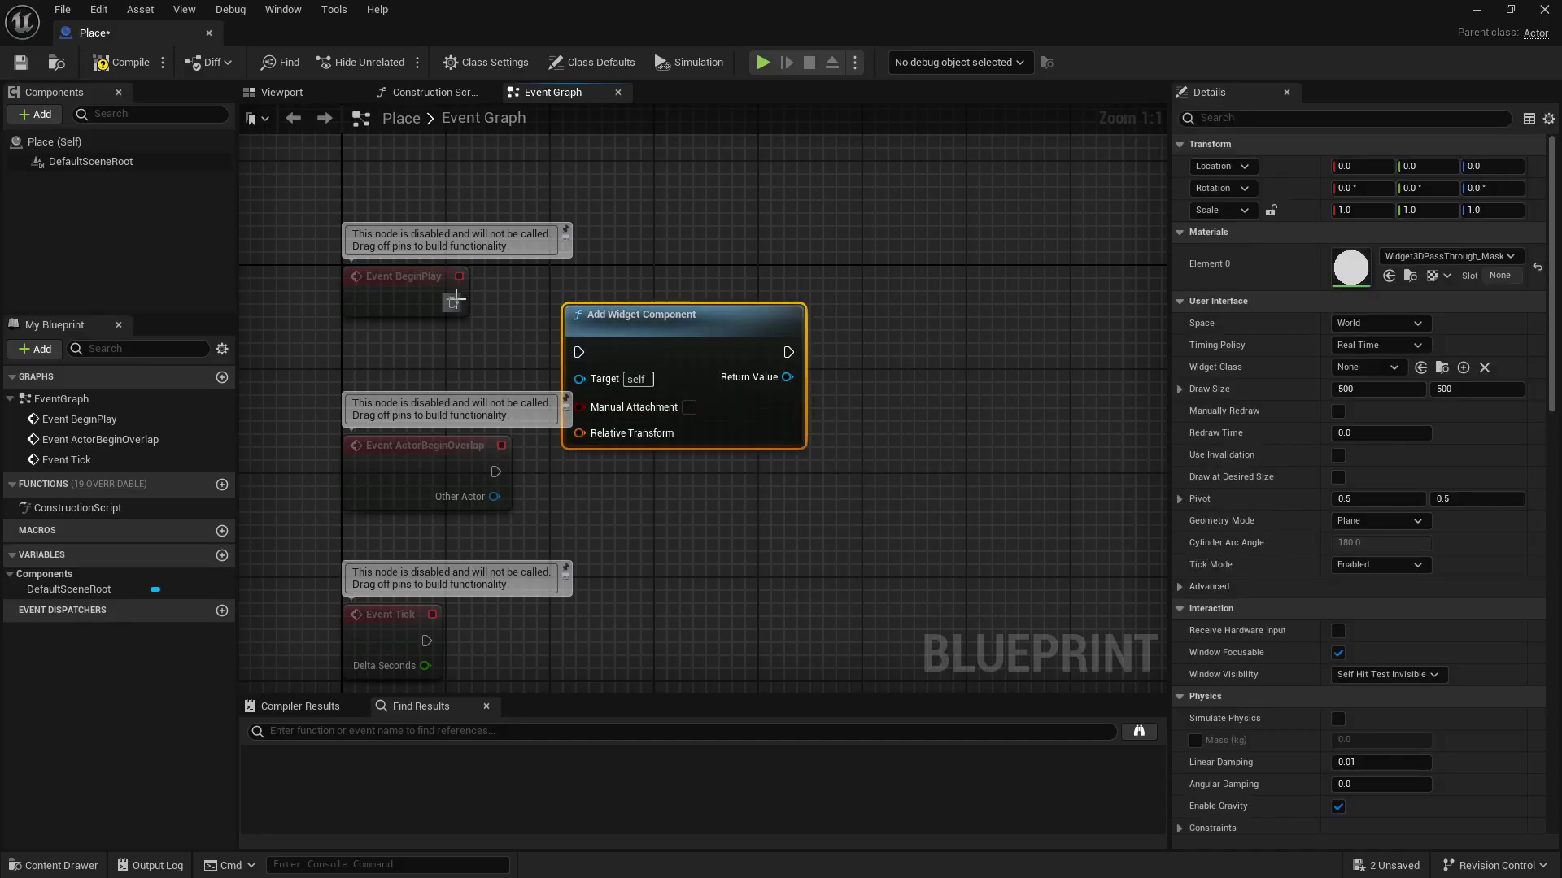
# Step: Wire BeginPlay into Add Widget Component and attach a Make Transform with Z 50
pyautogui.moveTo(578, 351); pyautogui.dragTo(786, 286)
pyautogui.moveTo(786, 366); pyautogui.dragTo(780, 415)
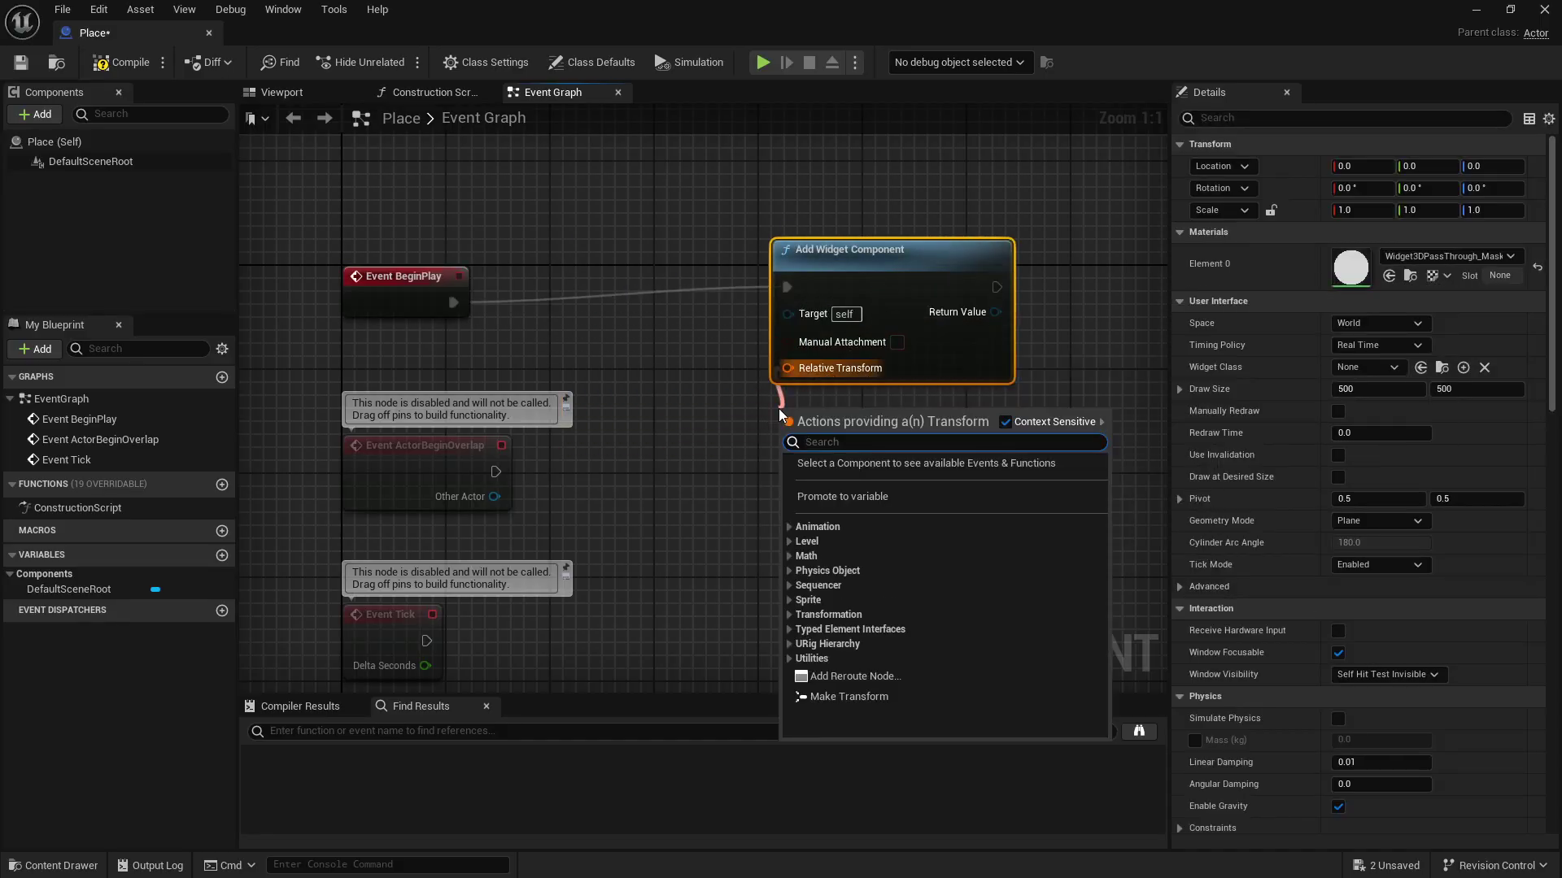
pyautogui.write('make tra')
pyautogui.press('Return')
pyautogui.write('50')
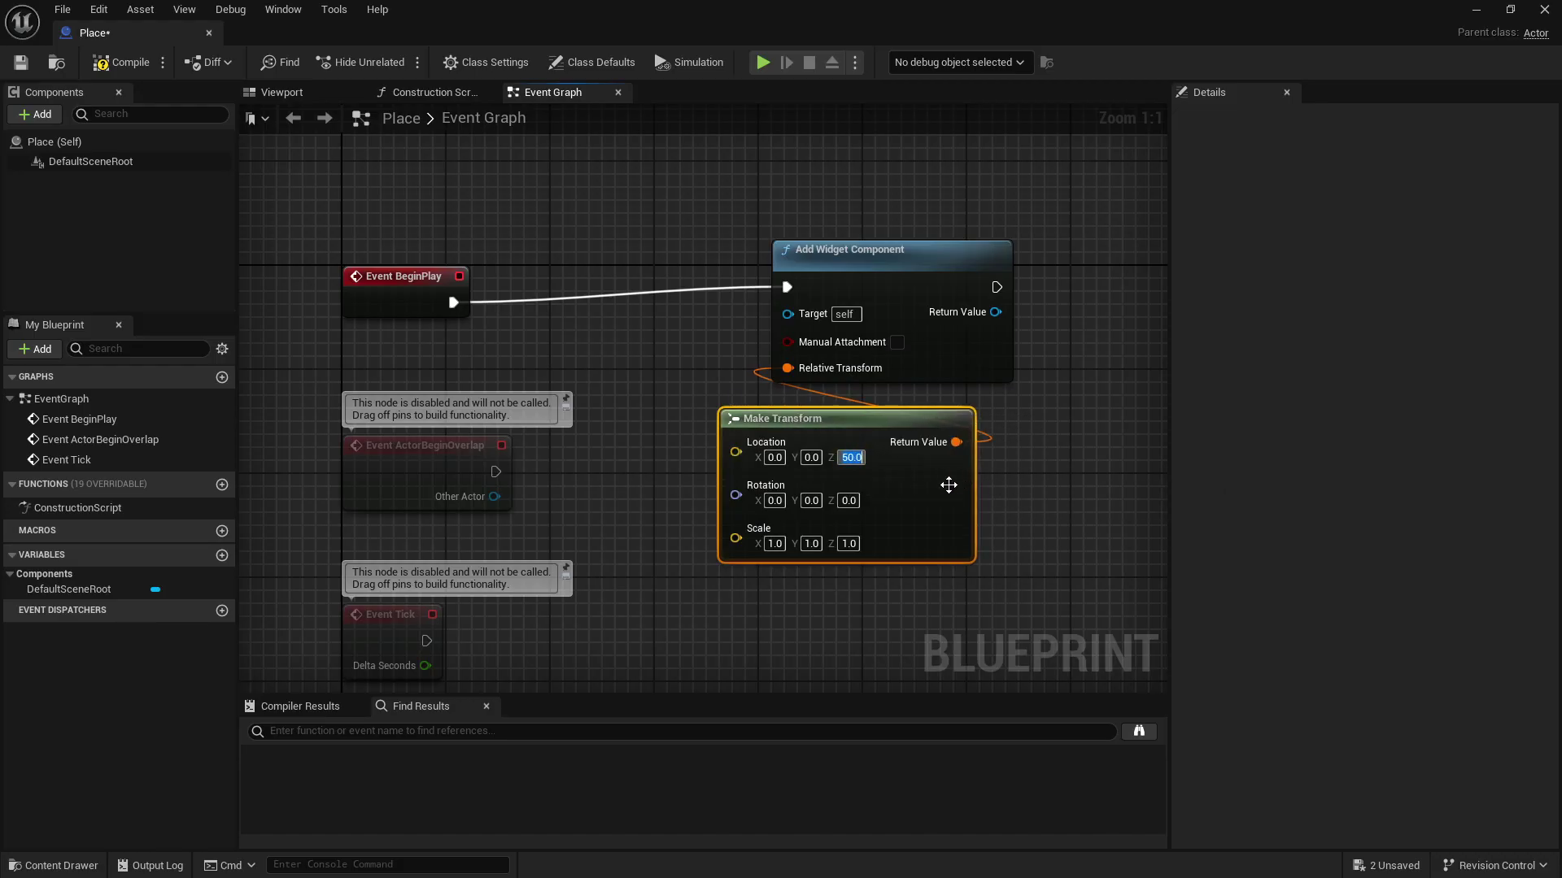
# Step: Add a Set Widget Space node on the new component, set to Screen
pyautogui.moveTo(989, 487)
pyautogui.mouseDown(button='right')
pyautogui.moveTo(770, 427)
pyautogui.moveTo(730, 391)
pyautogui.moveTo(760, 377)
pyautogui.mouseUp(button='right')
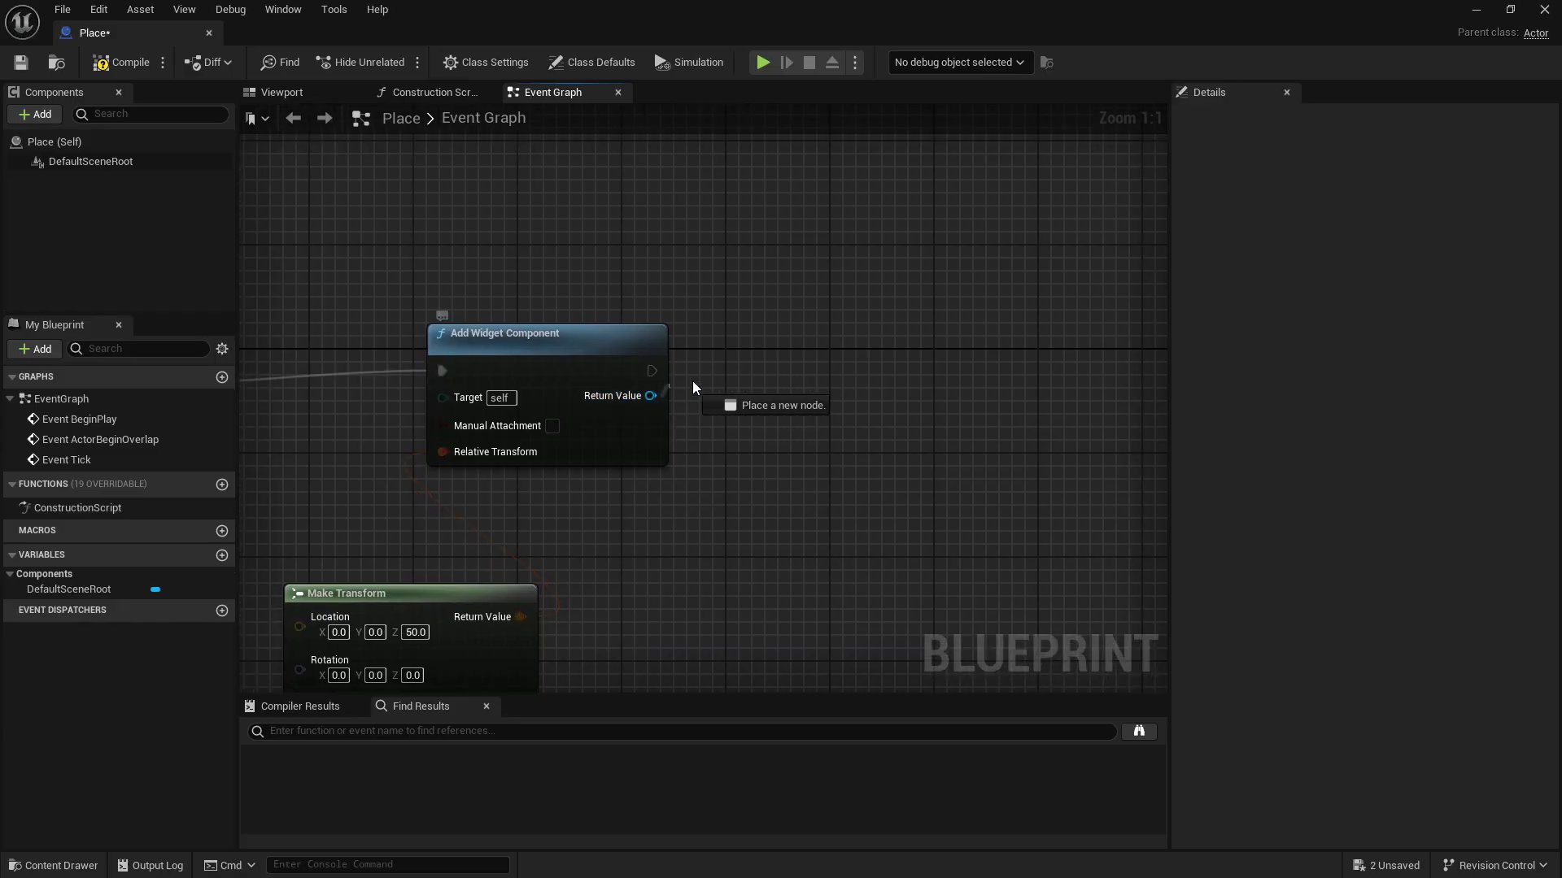
pyautogui.moveTo(649, 395); pyautogui.dragTo(710, 377)
pyautogui.write('set s')
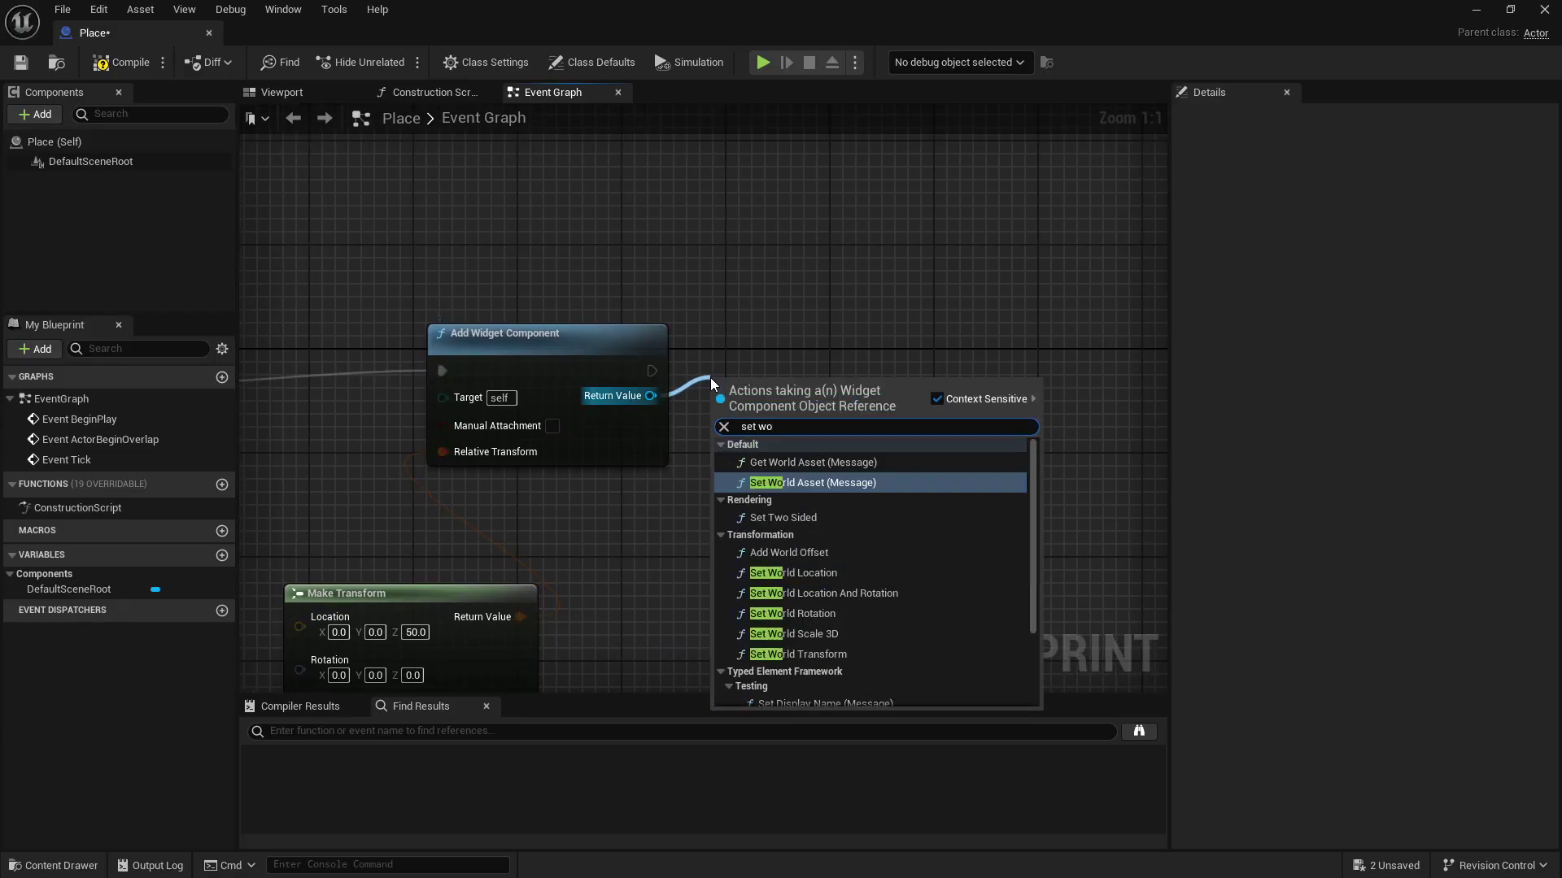
pyautogui.write('pace')
pyautogui.press('Return')
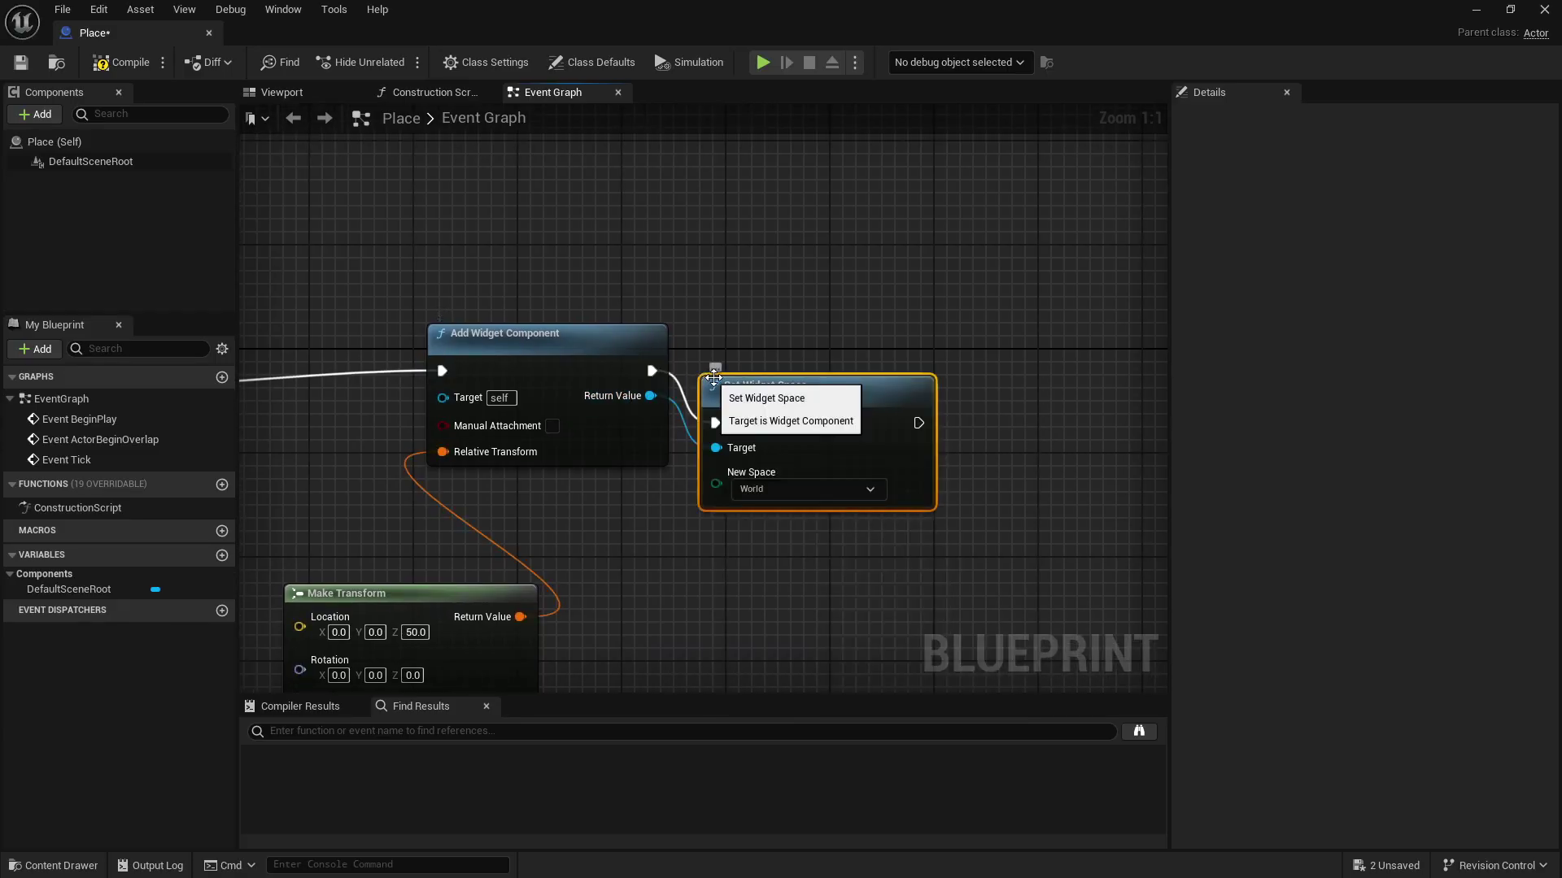
pyautogui.click(788, 489)
pyautogui.click(745, 516)
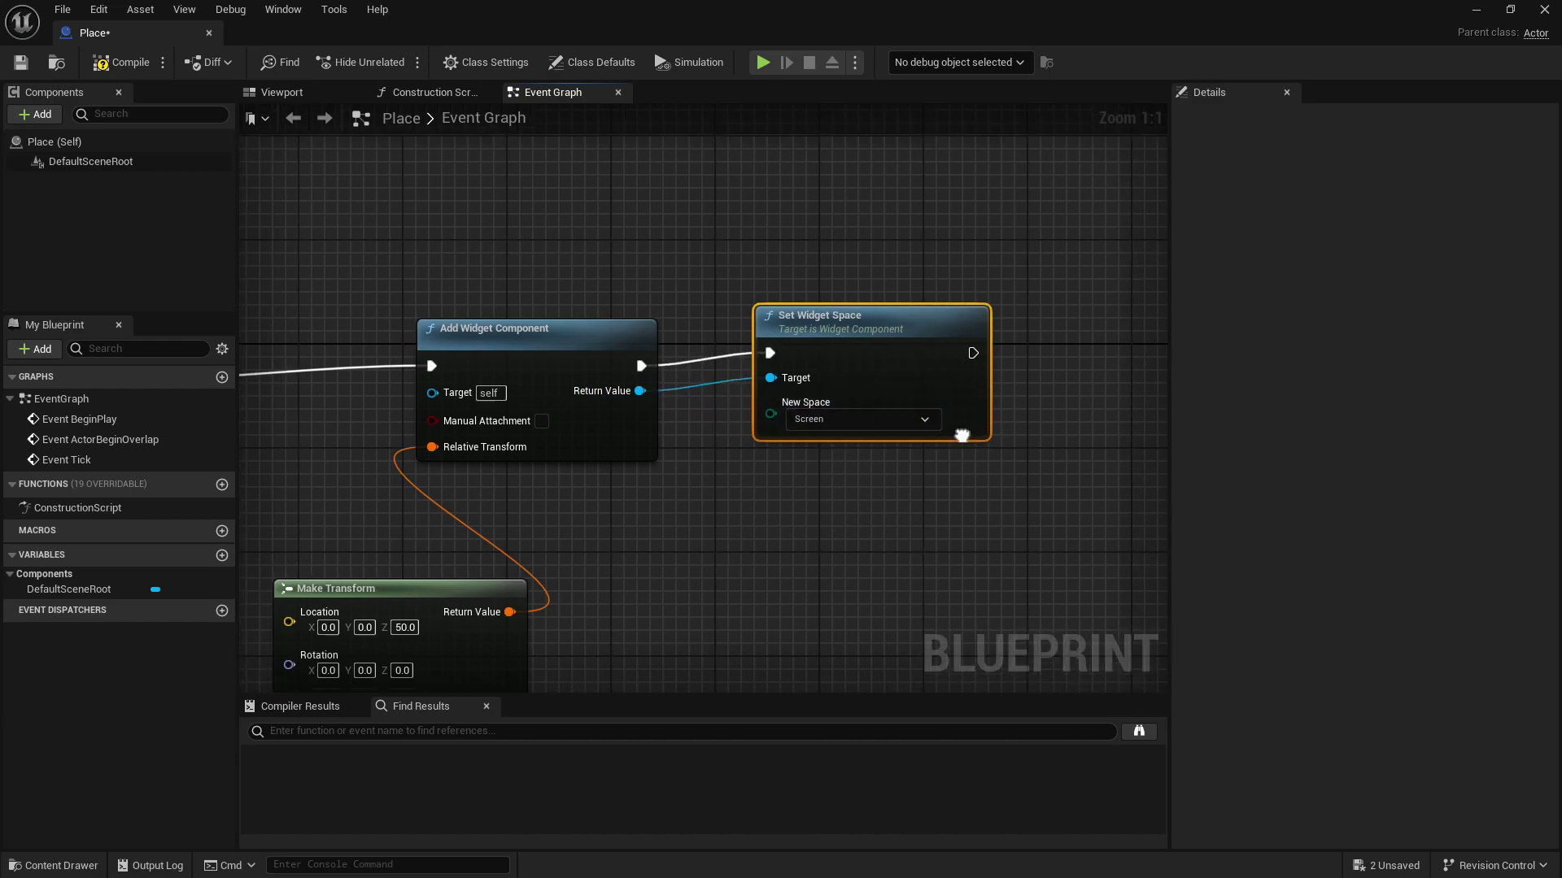
# Step: Add a Create Widget node after Set Widget Space with class Floating
pyautogui.moveTo(903, 404); pyautogui.dragTo(773, 290, button='right')
pyautogui.moveTo(787, 308); pyautogui.dragTo(848, 310)
pyautogui.write('create widget')
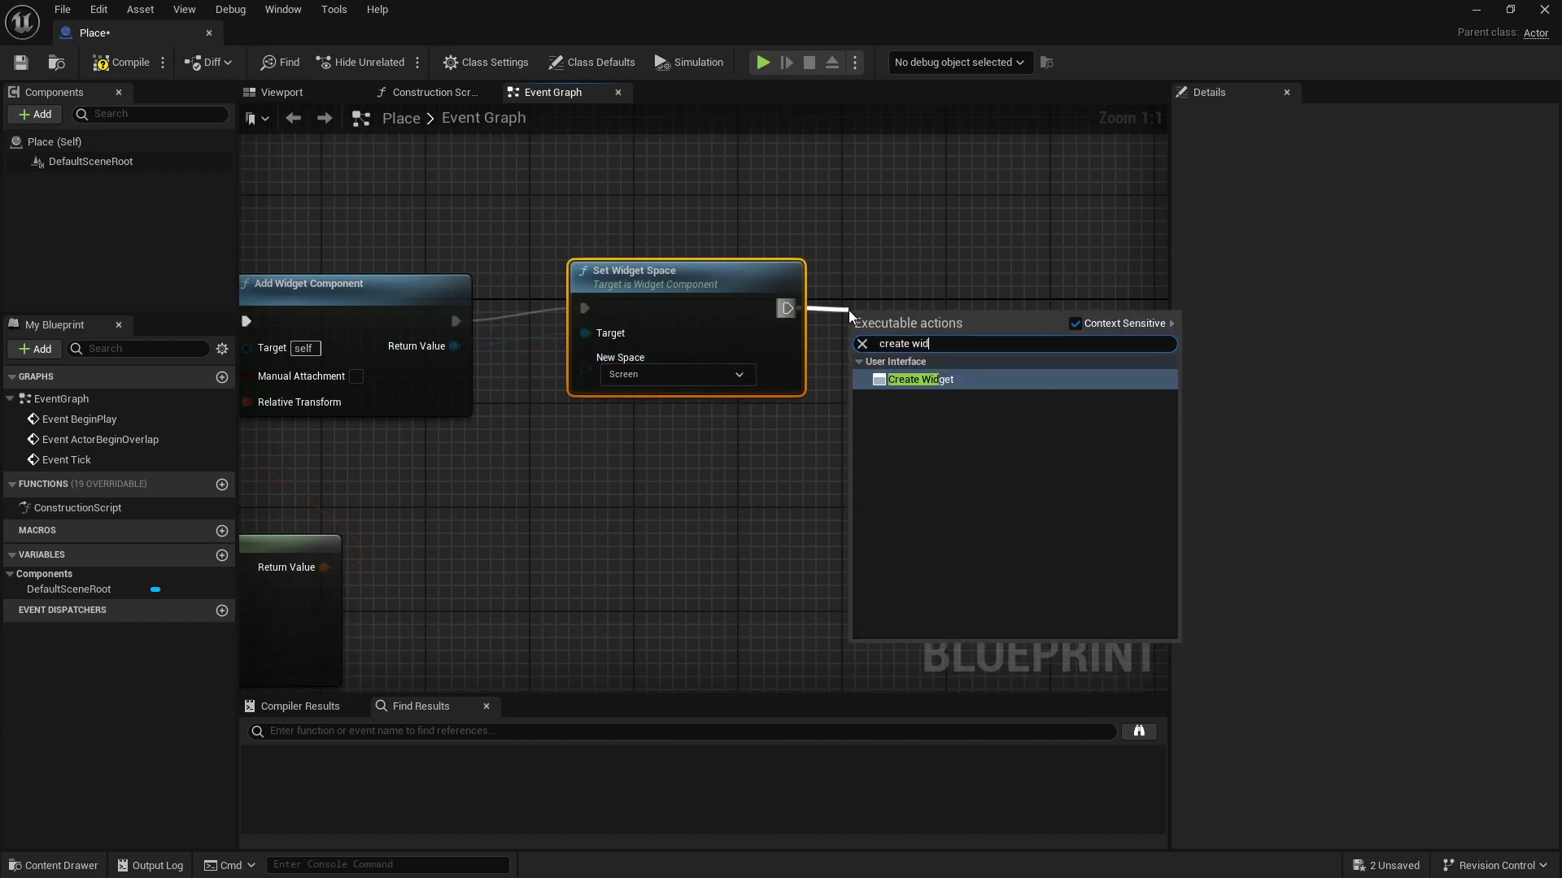
pyautogui.press('Return')
pyautogui.click(909, 372)
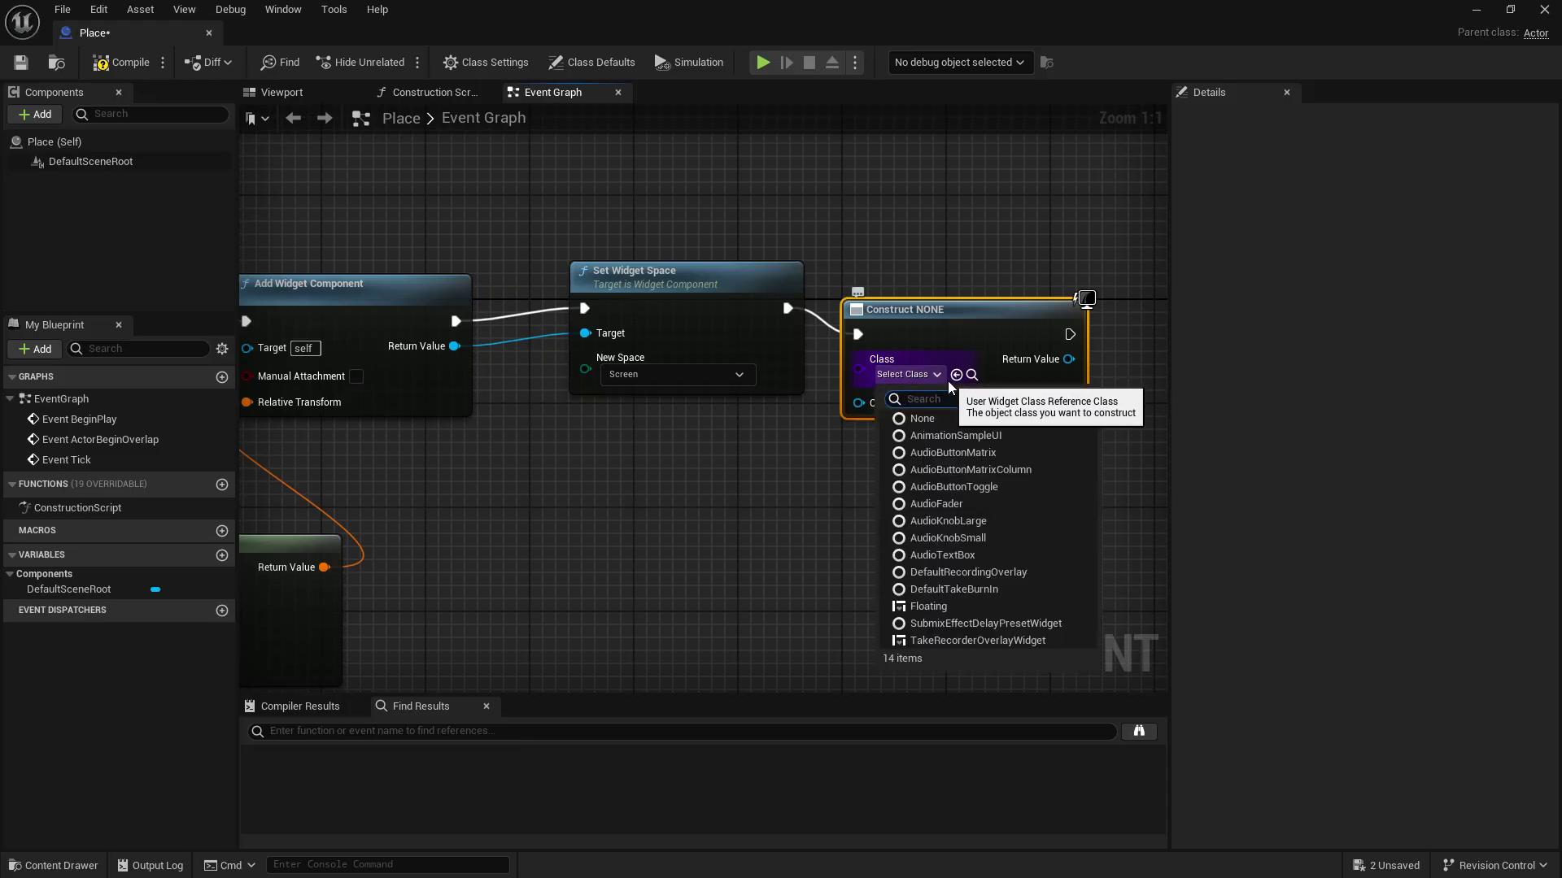
pyautogui.write('t')
pyautogui.write('floa')
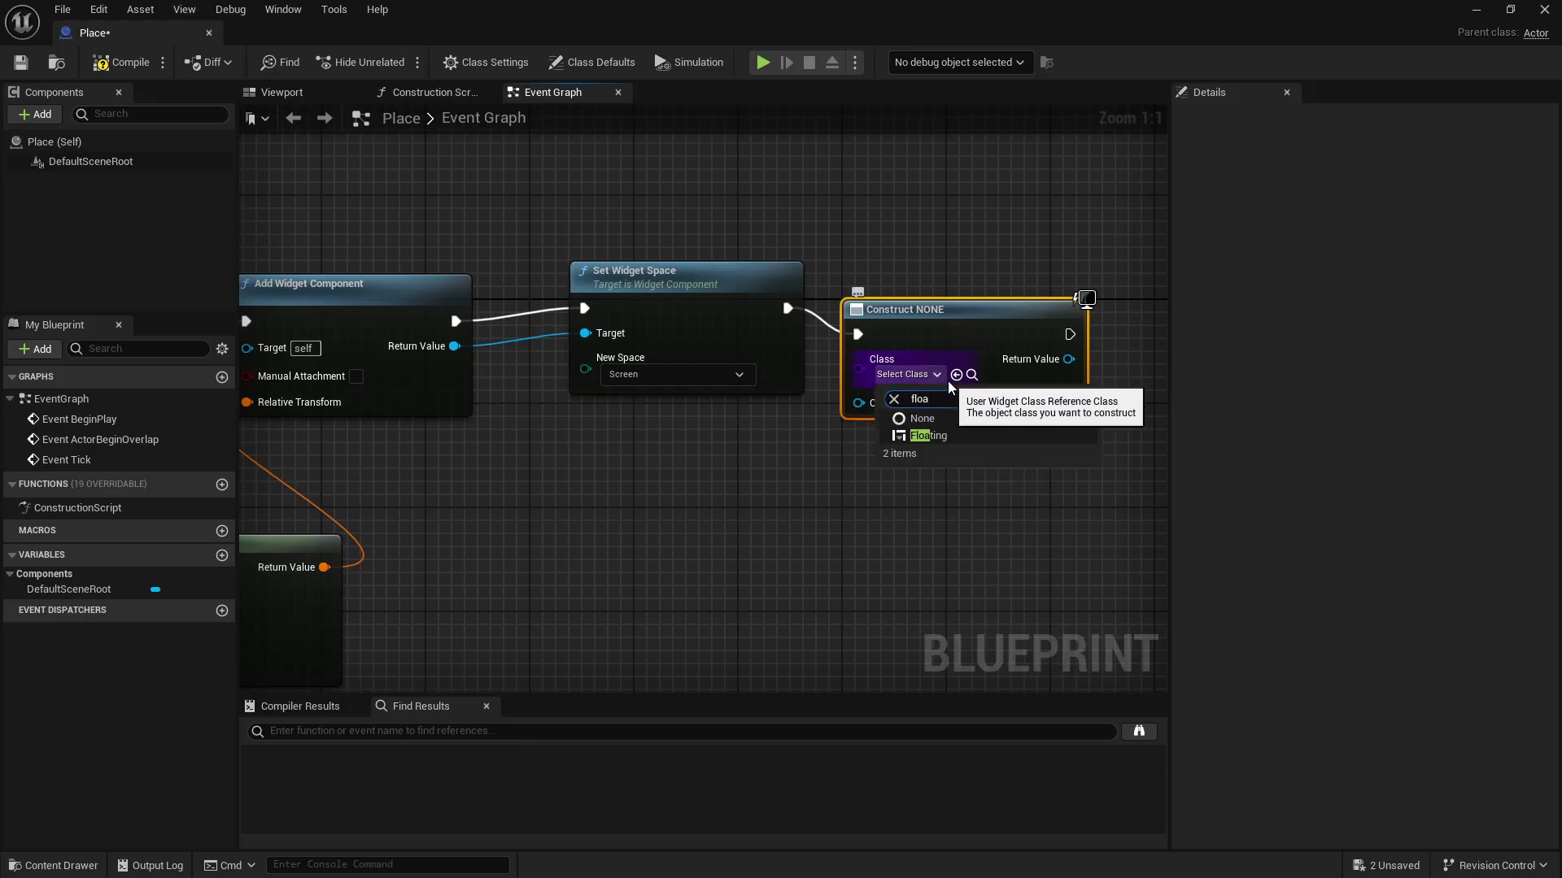
pyautogui.click(929, 434)
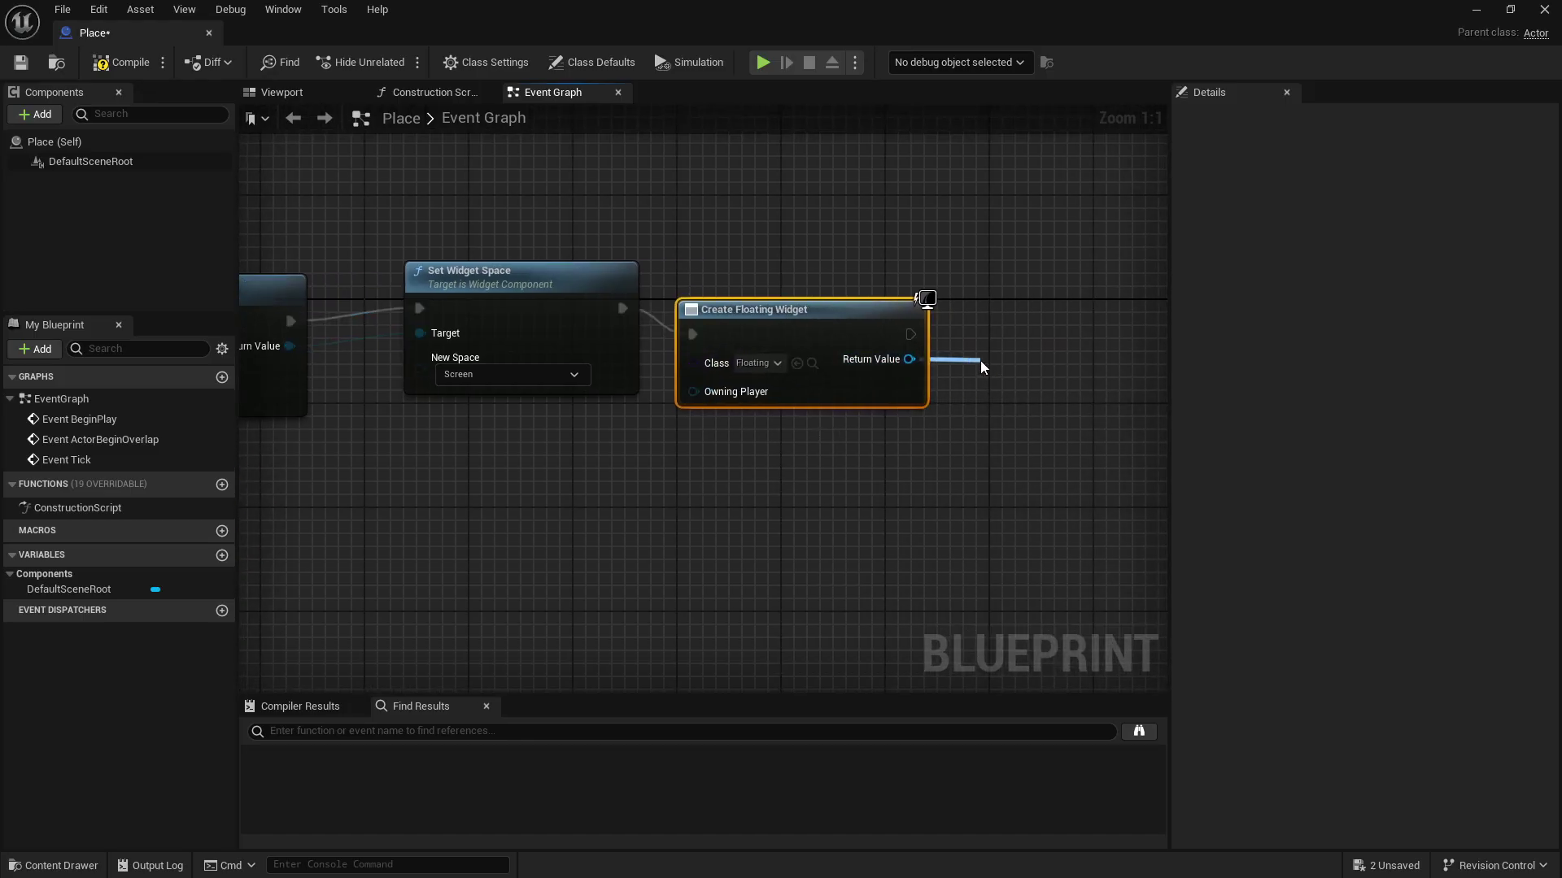
# Step: Add a Set Widget node that takes the Floating widget and runs after it
pyautogui.moveTo(890, 363); pyautogui.dragTo(979, 361)
pyautogui.moveTo(289, 346); pyautogui.dragTo(704, 501)
pyautogui.write('ad')
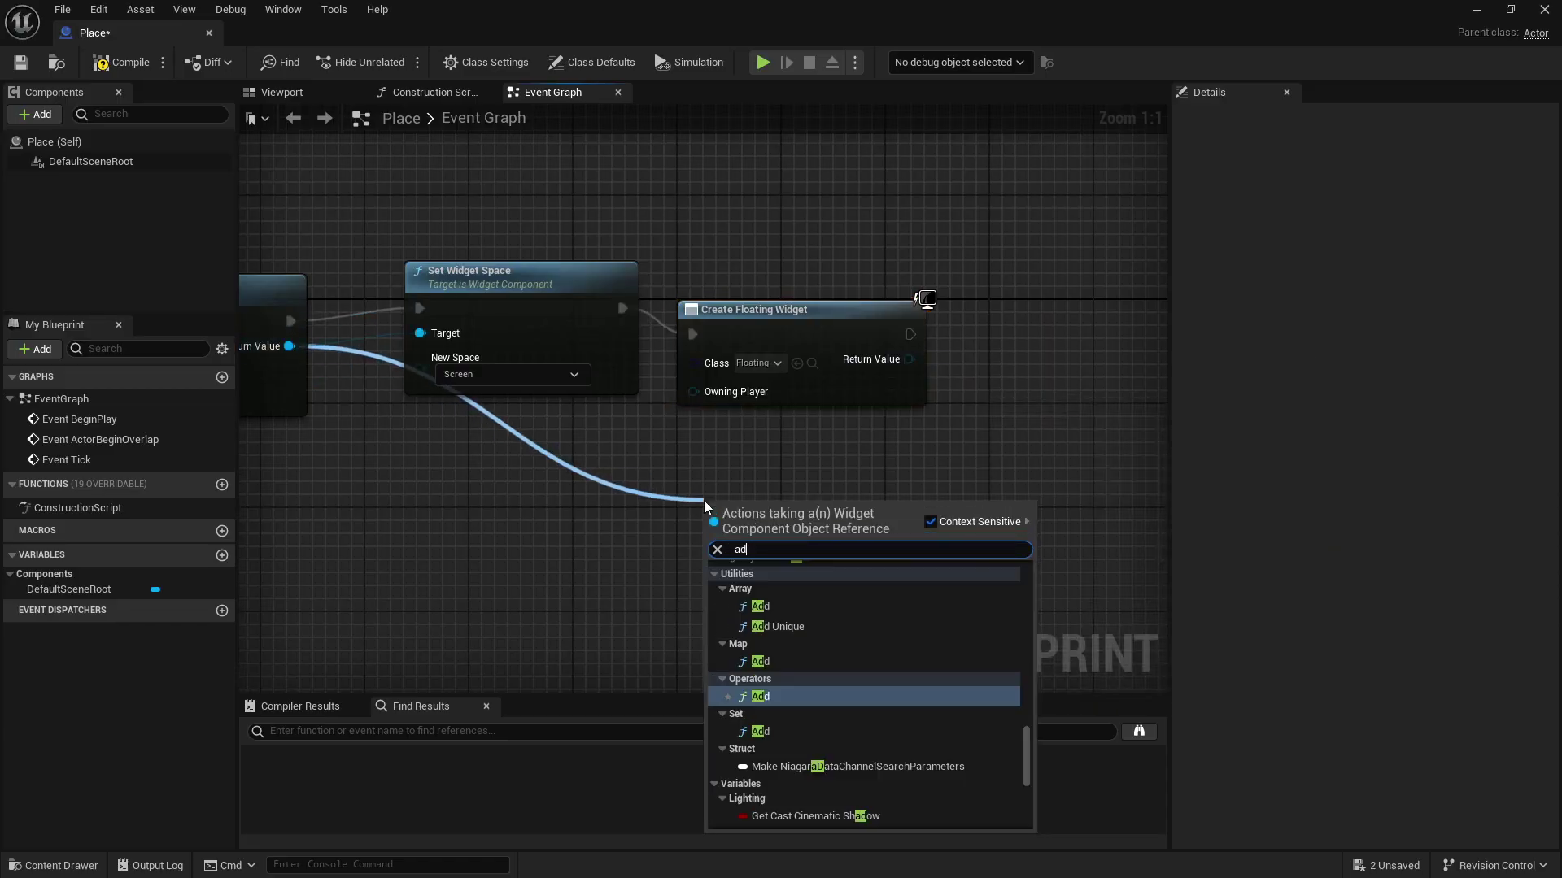
pyautogui.press('BackSpace')
pyautogui.press('BackSpace')
pyautogui.write('set wid')
pyautogui.press('Return')
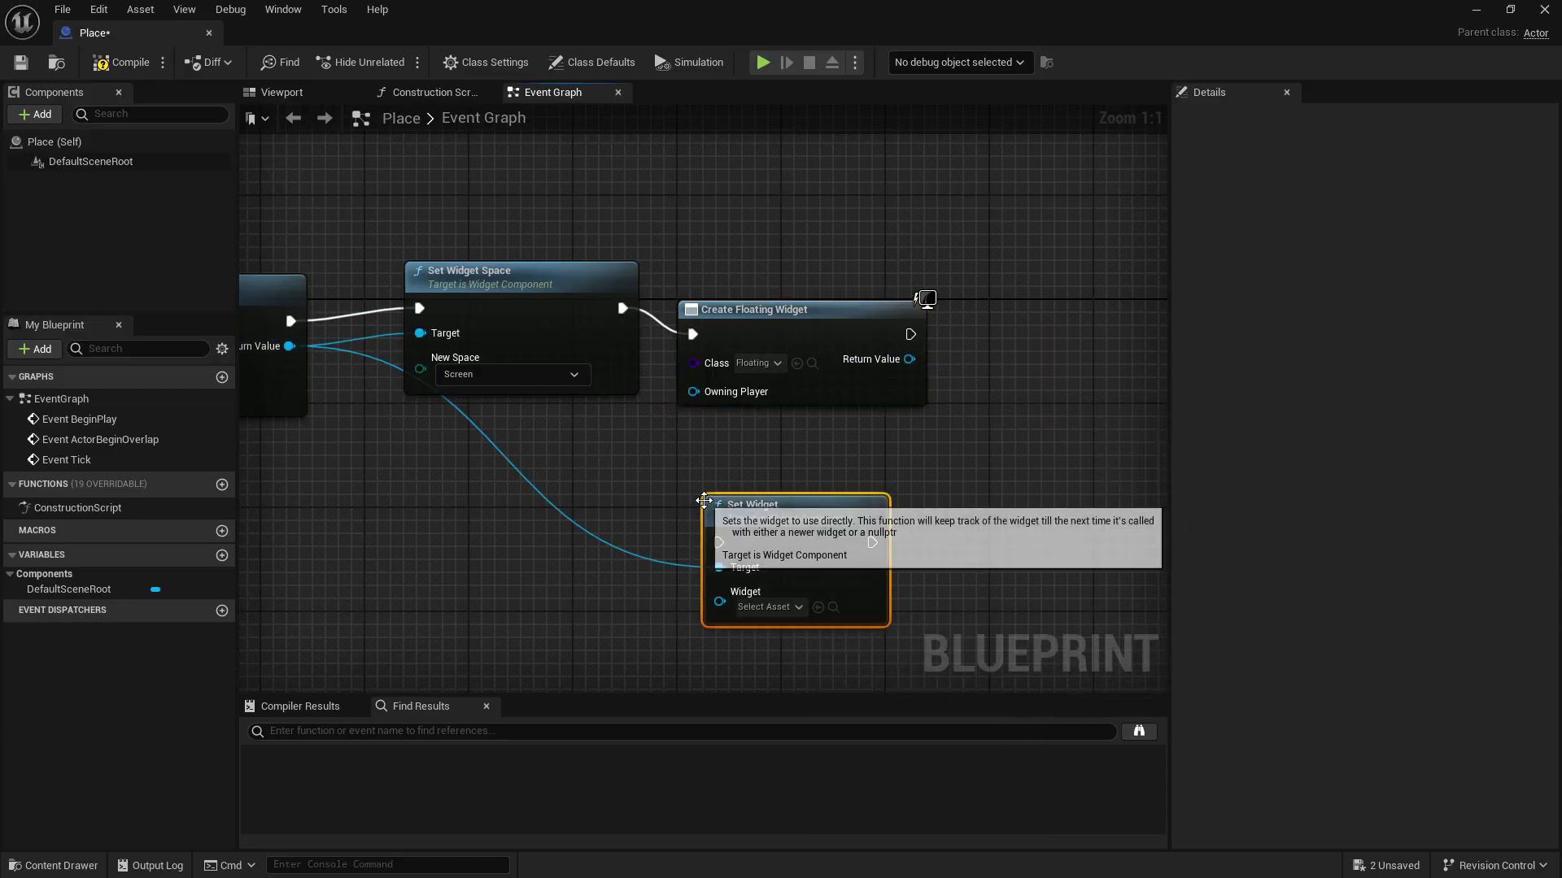
pyautogui.moveTo(745, 500); pyautogui.dragTo(1019, 350)
pyautogui.moveTo(909, 359); pyautogui.dragTo(1026, 461)
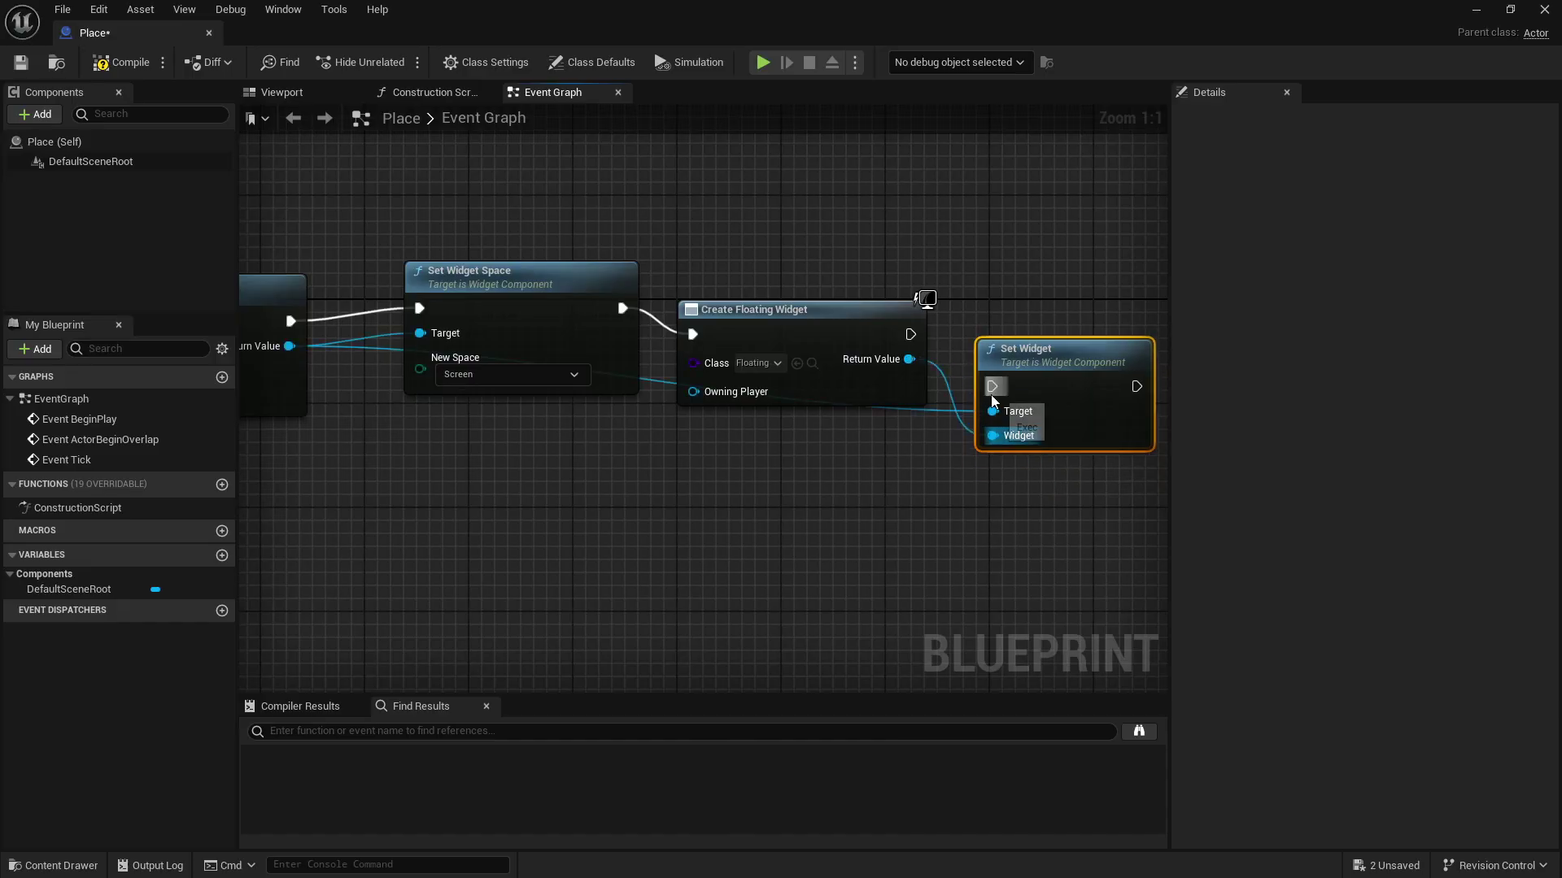
pyautogui.moveTo(909, 333); pyautogui.dragTo(990, 387)
# Step: Compile the blueprint, return to the level, and play-test the floating label
pyautogui.click(137, 61)
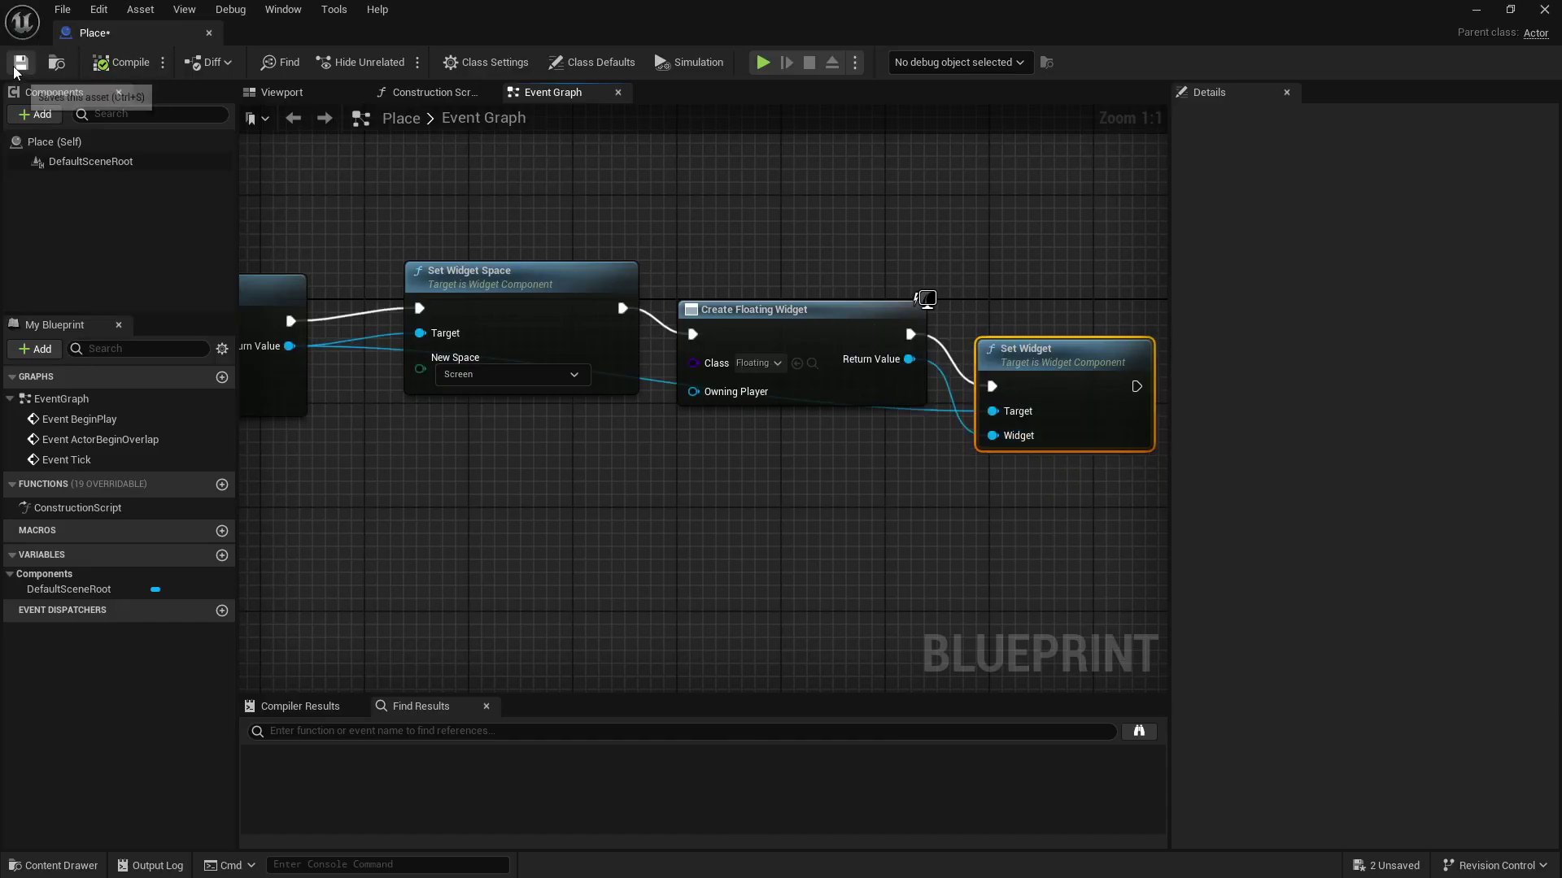
pyautogui.click(1476, 12)
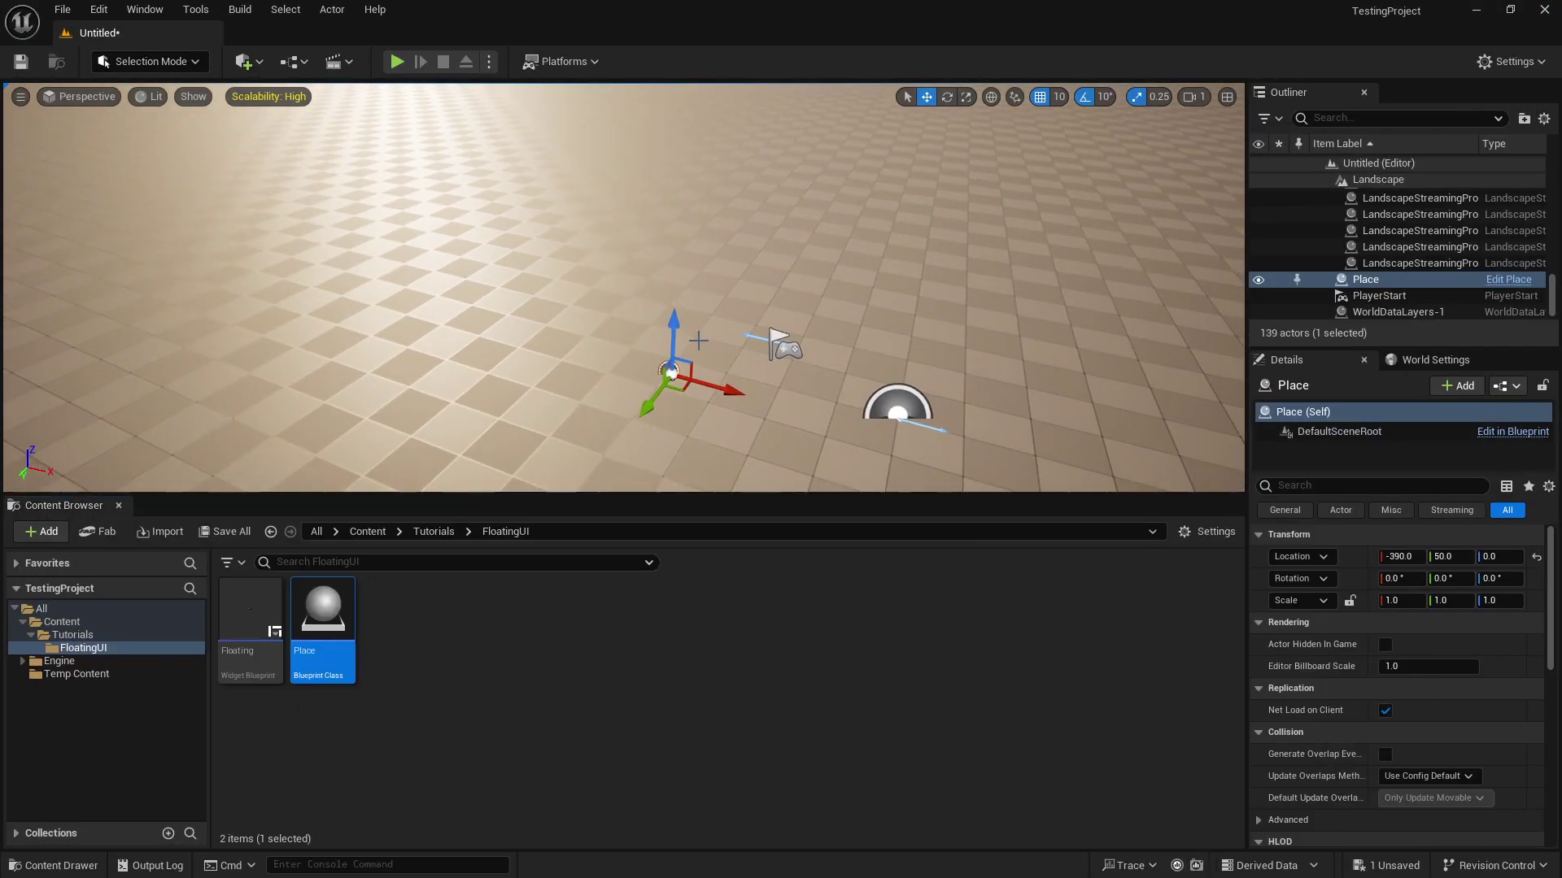
pyautogui.hotkey('alt', 'p')
pyautogui.click(698, 340)
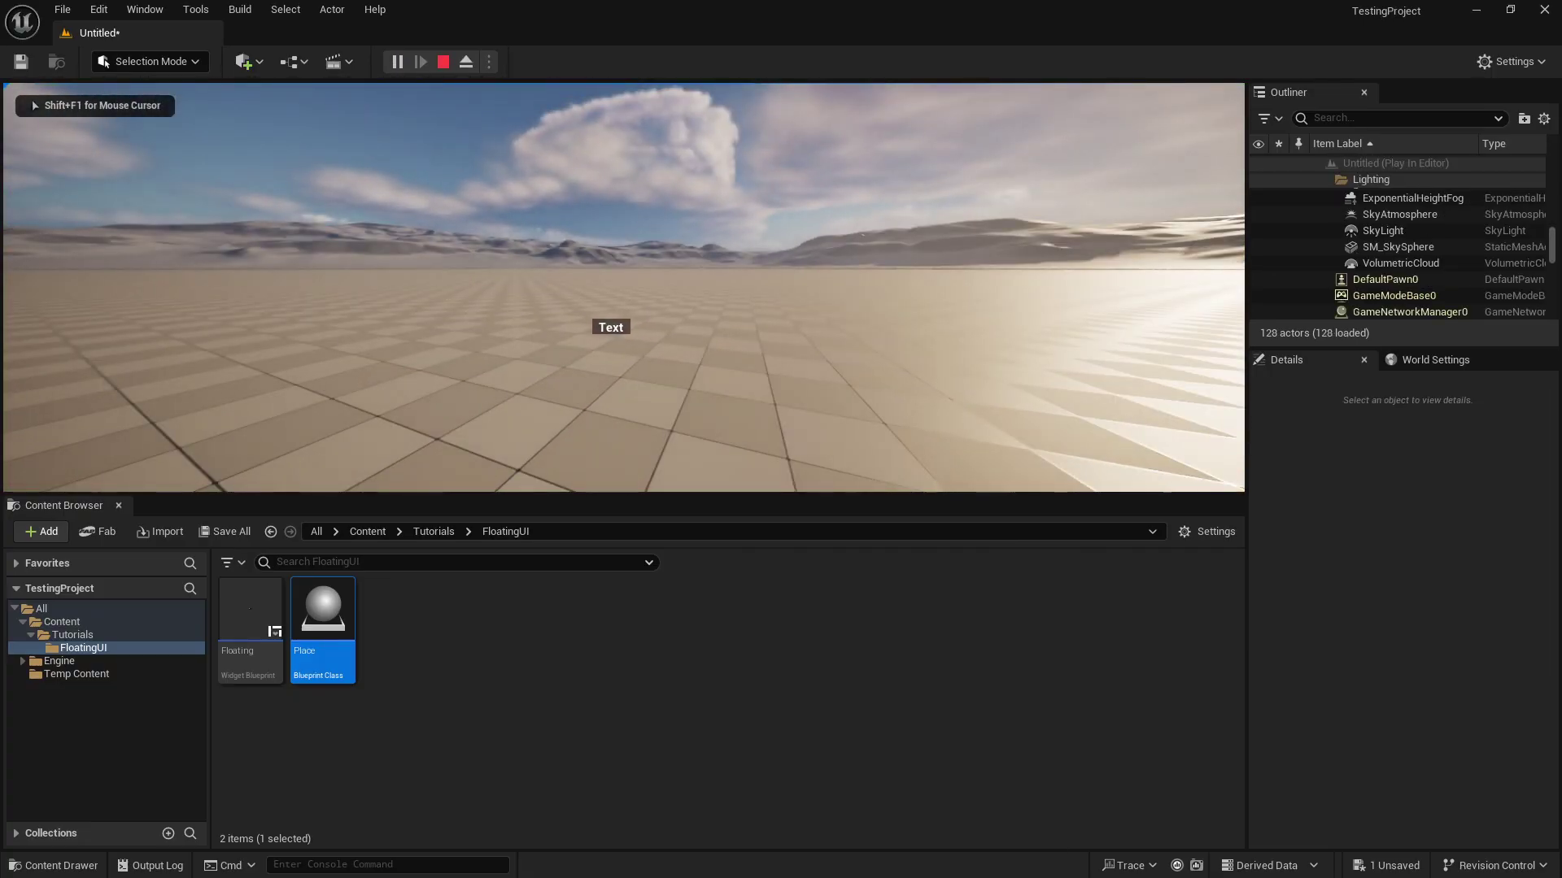